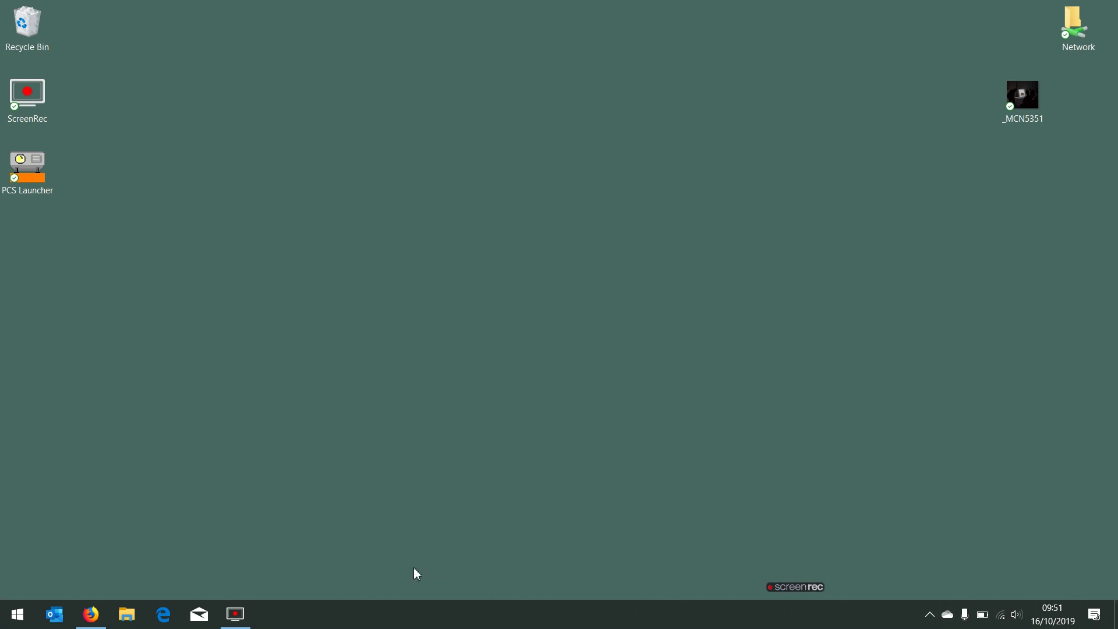
Step: On The Societies Convention site, open the 20×16" Print Competition page and follow its photocompentries.net entry link
{"action": "left_click", "coordinate": [92, 617]}
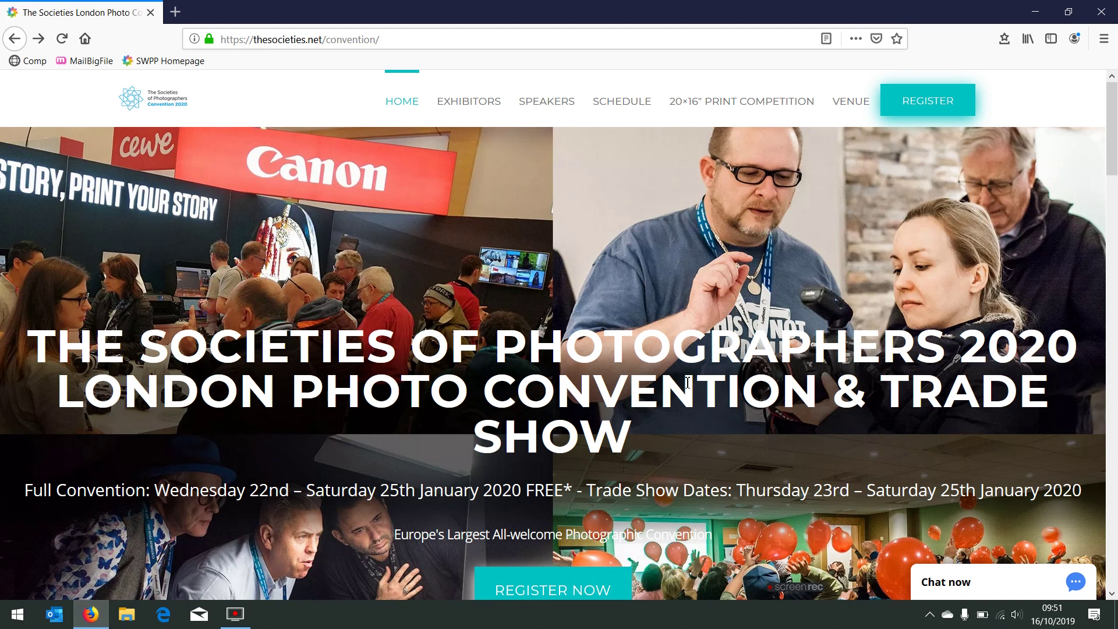
{"action": "left_click_drag", "start_coordinate": [1112, 137], "coordinate": [1116, 399]}
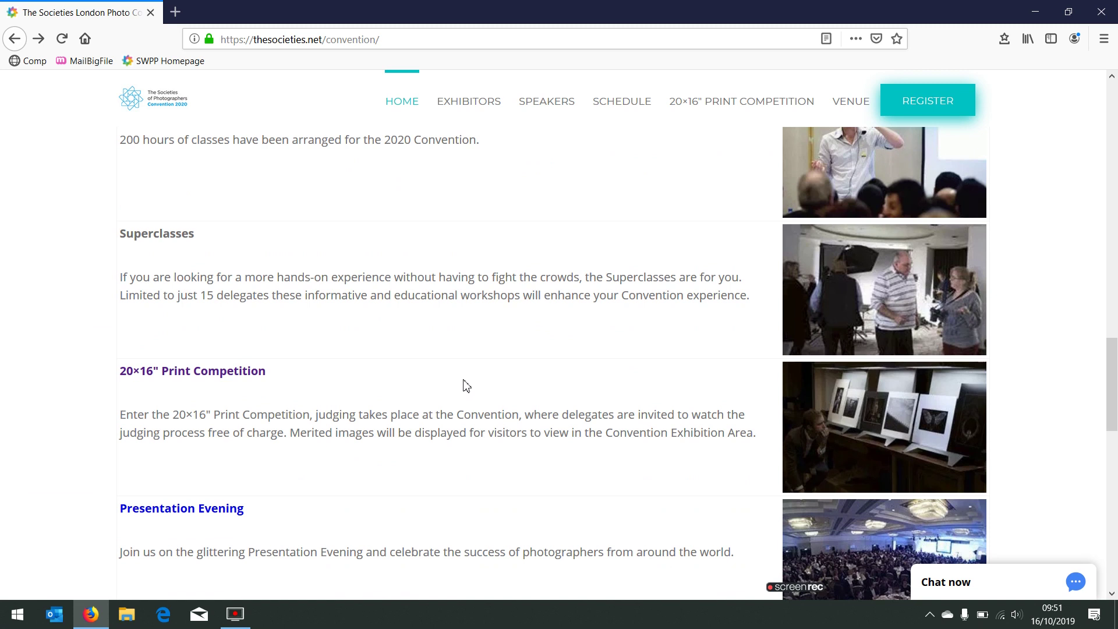
{"action": "left_click", "coordinate": [205, 380]}
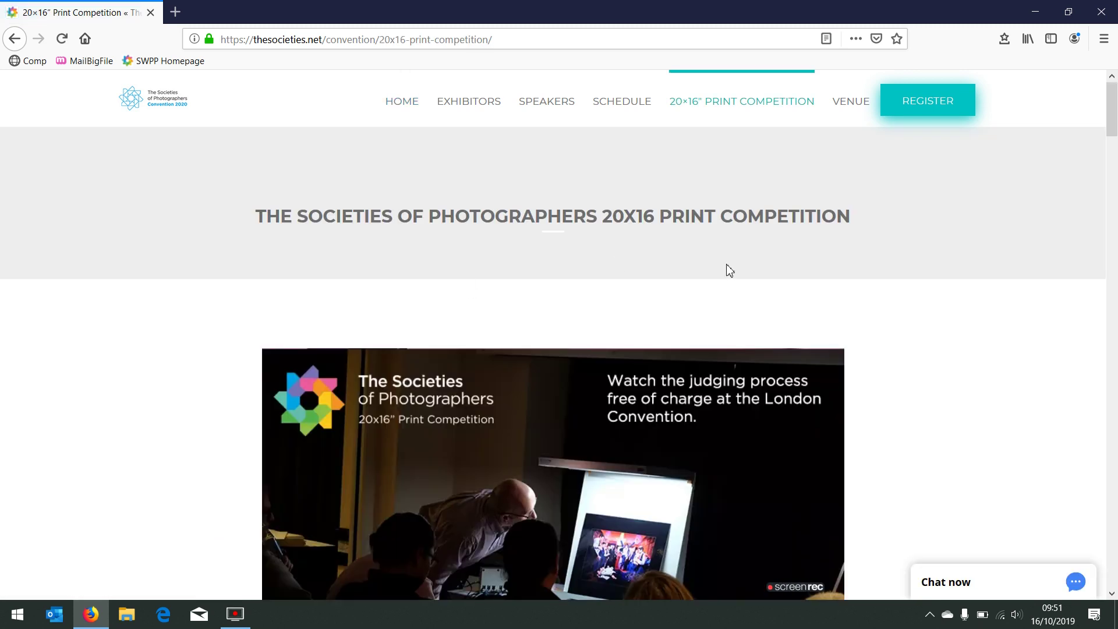
{"action": "left_click_drag", "start_coordinate": [1115, 122], "coordinate": [1116, 218]}
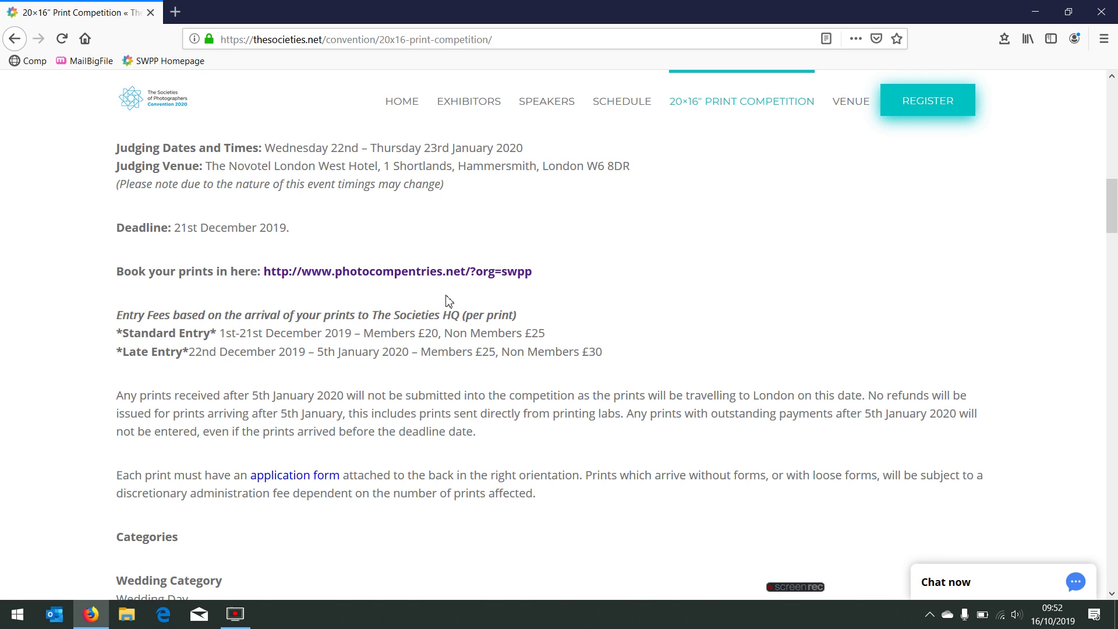
{"action": "left_click", "coordinate": [444, 278]}
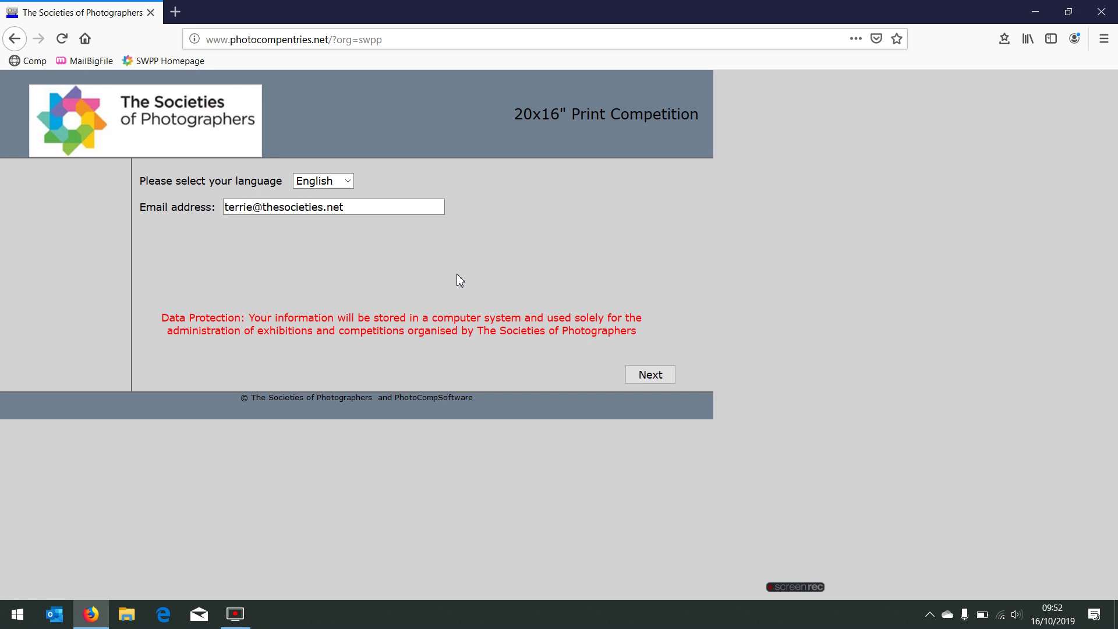
Step: Submit the e-mail address and confirm the entry is the account holder's own
{"action": "left_click", "coordinate": [650, 376]}
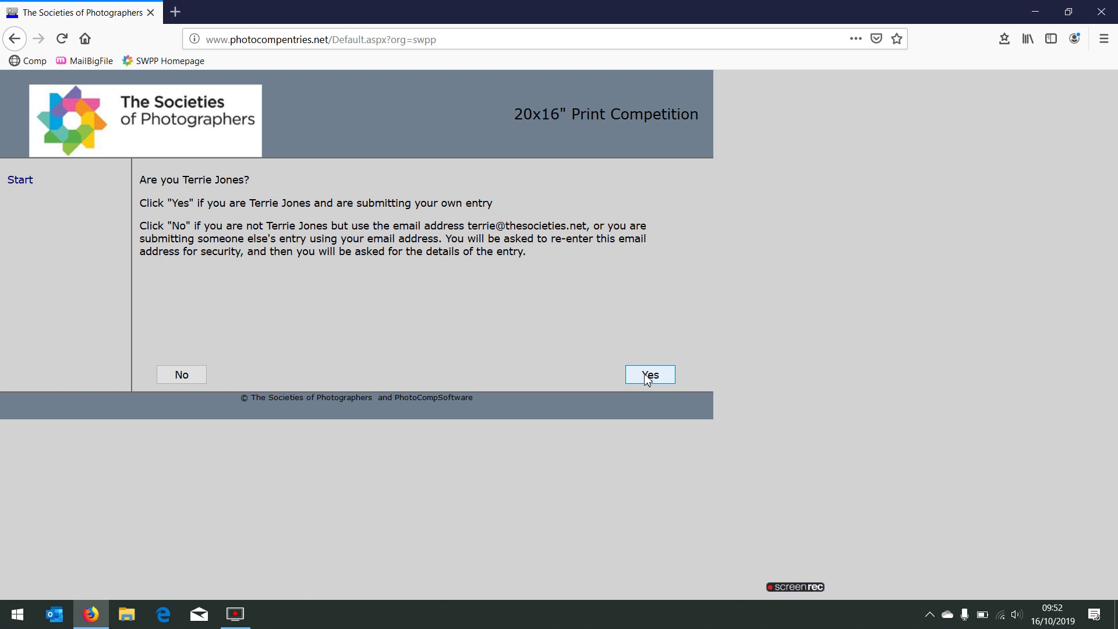
{"action": "left_click", "coordinate": [648, 376]}
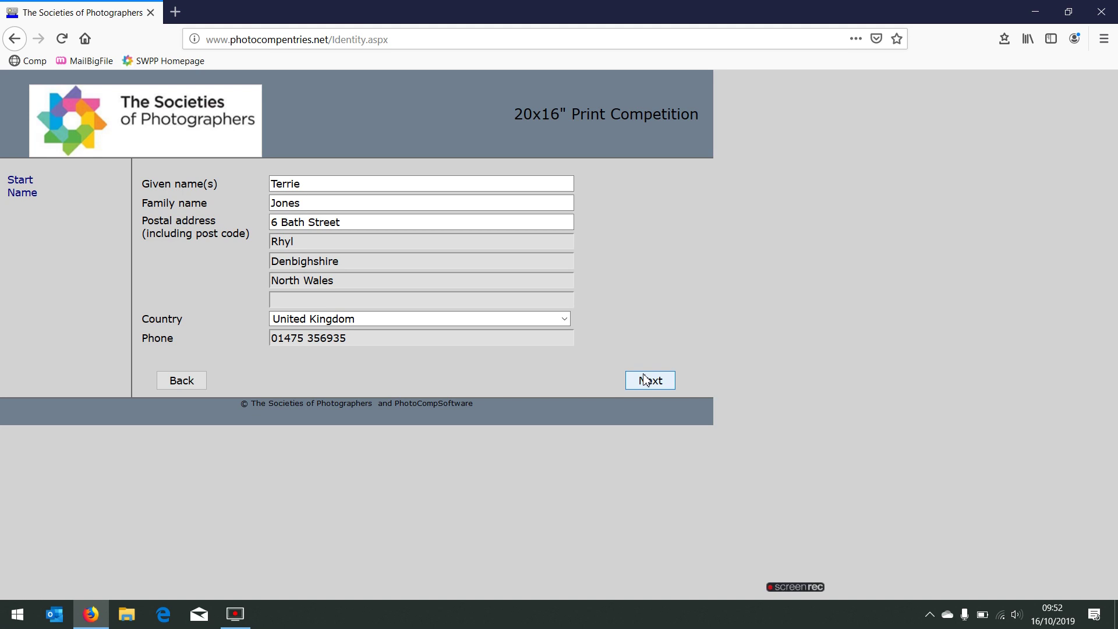
Step: Accept the pre-filled name and address details, then the membership number
{"action": "left_click", "coordinate": [645, 379]}
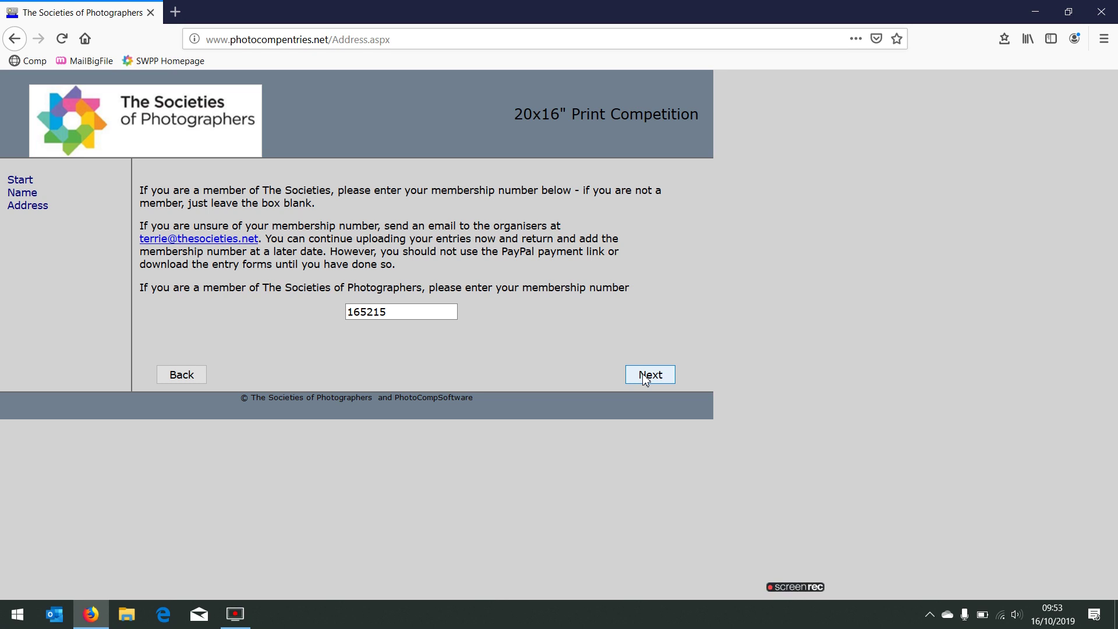
{"action": "left_click", "coordinate": [649, 374]}
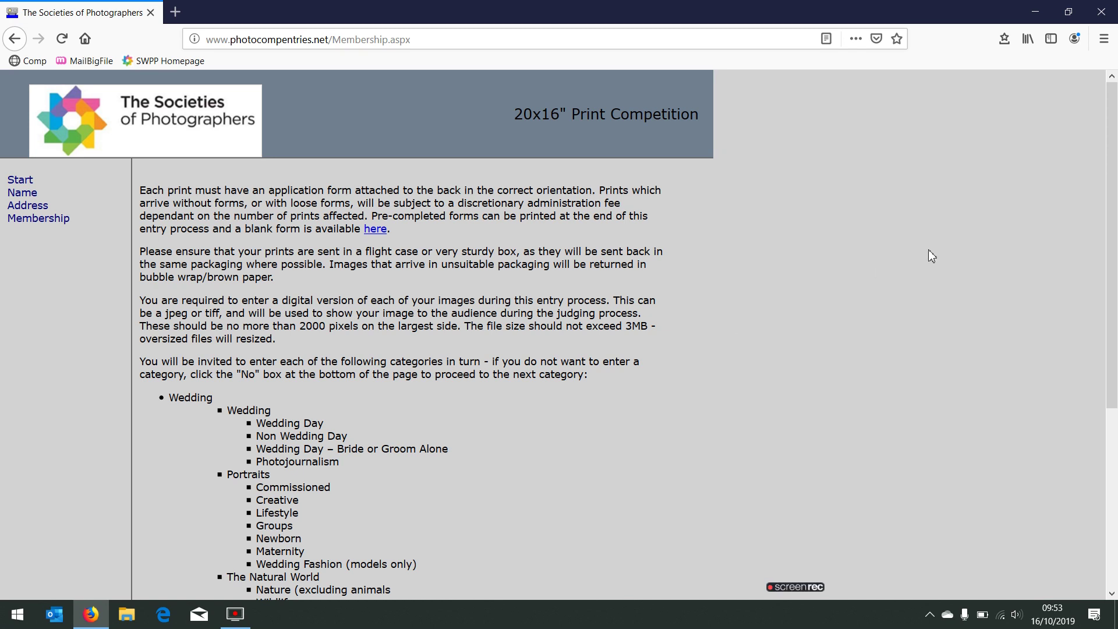
Step: Scroll through the print entry guidelines and continue to the clickable category list
{"action": "left_click_drag", "start_coordinate": [1115, 178], "coordinate": [1113, 341]}
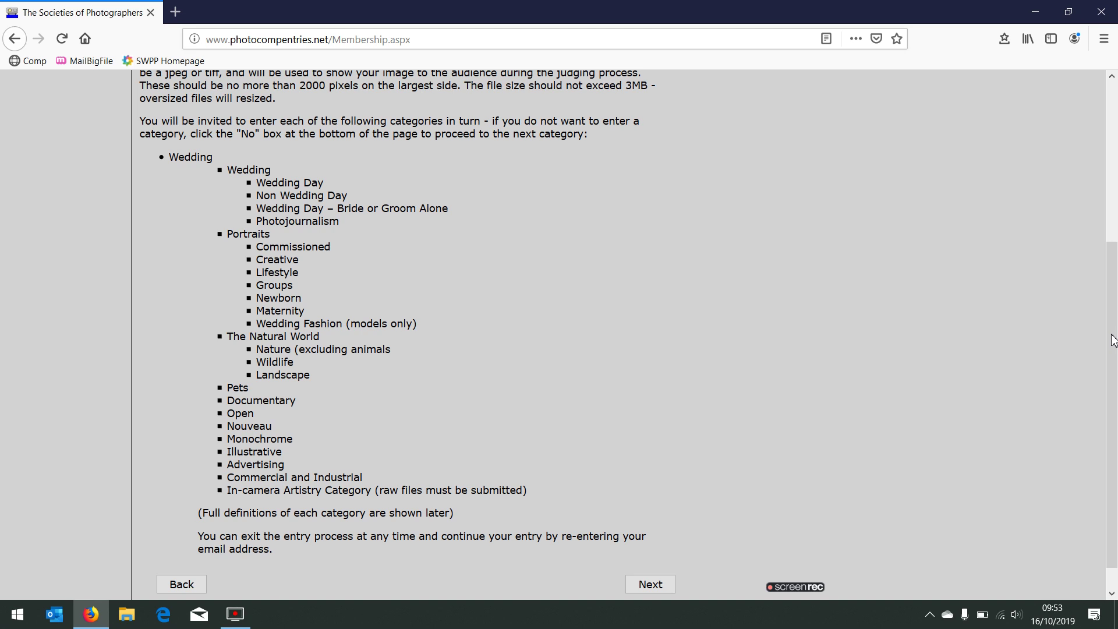
{"action": "left_click", "coordinate": [647, 584]}
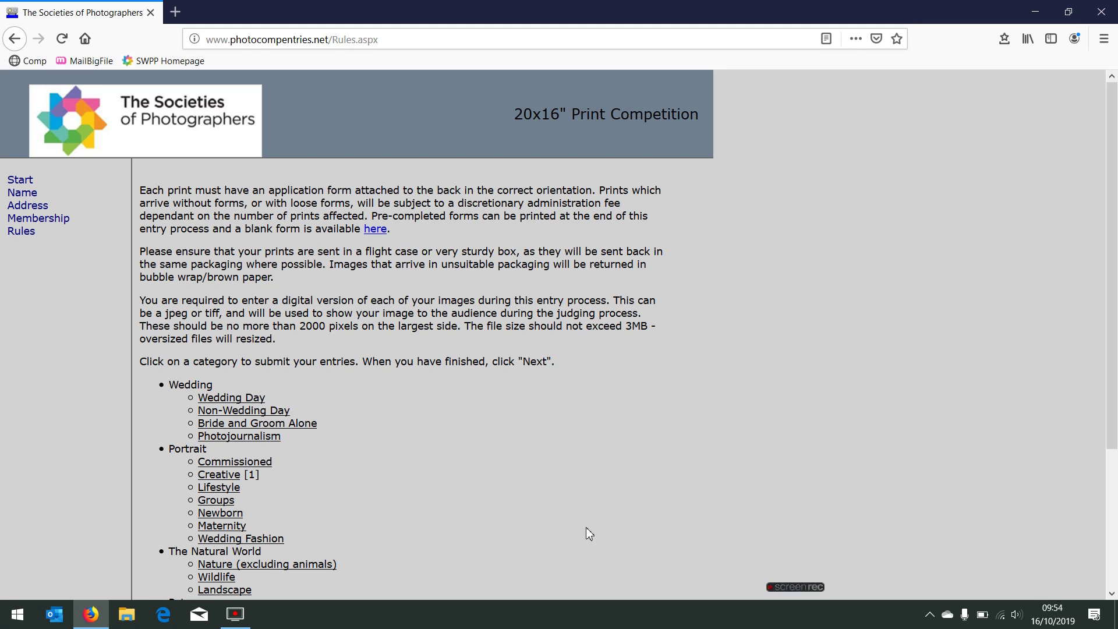
Step: Open the Creative portrait category, declining once, then reopen it and choose to review its existing entry
{"action": "left_click_drag", "start_coordinate": [1116, 127], "coordinate": [1098, 262]}
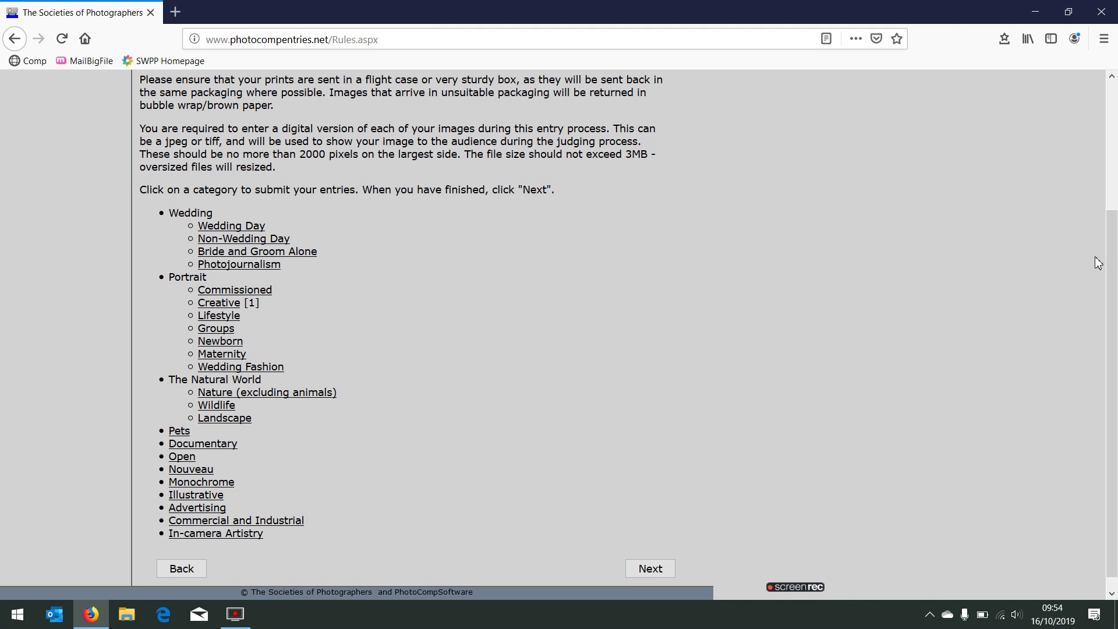
{"action": "left_click", "coordinate": [235, 303]}
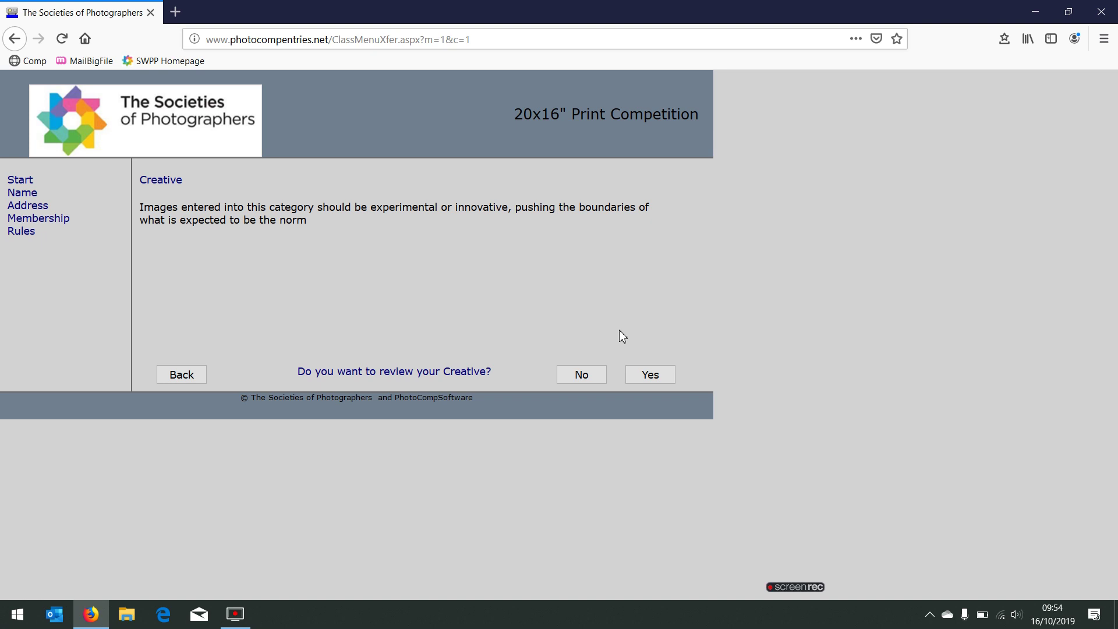
{"action": "left_click", "coordinate": [580, 374]}
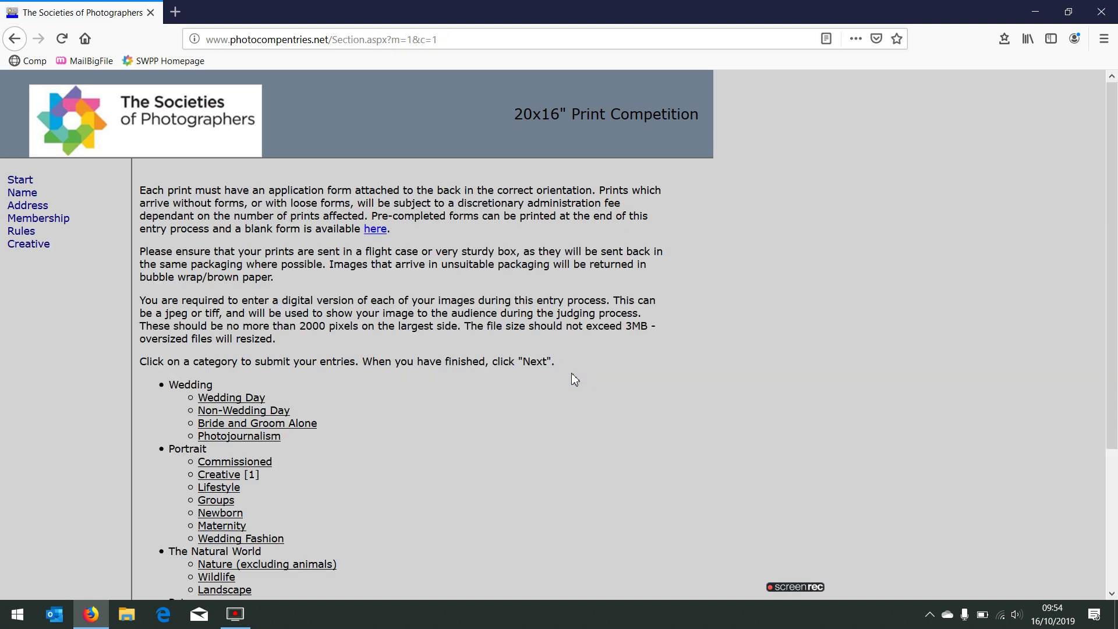
{"action": "scroll", "coordinate": [1114, 218], "scroll_direction": "down", "scroll_amount": 3}
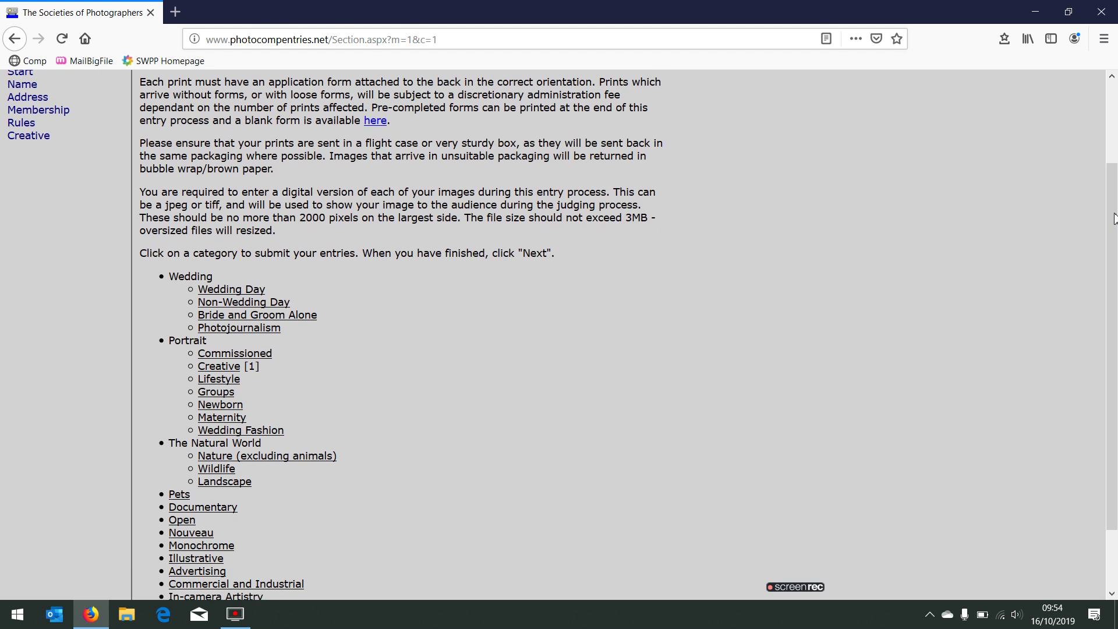
{"action": "left_click", "coordinate": [232, 366]}
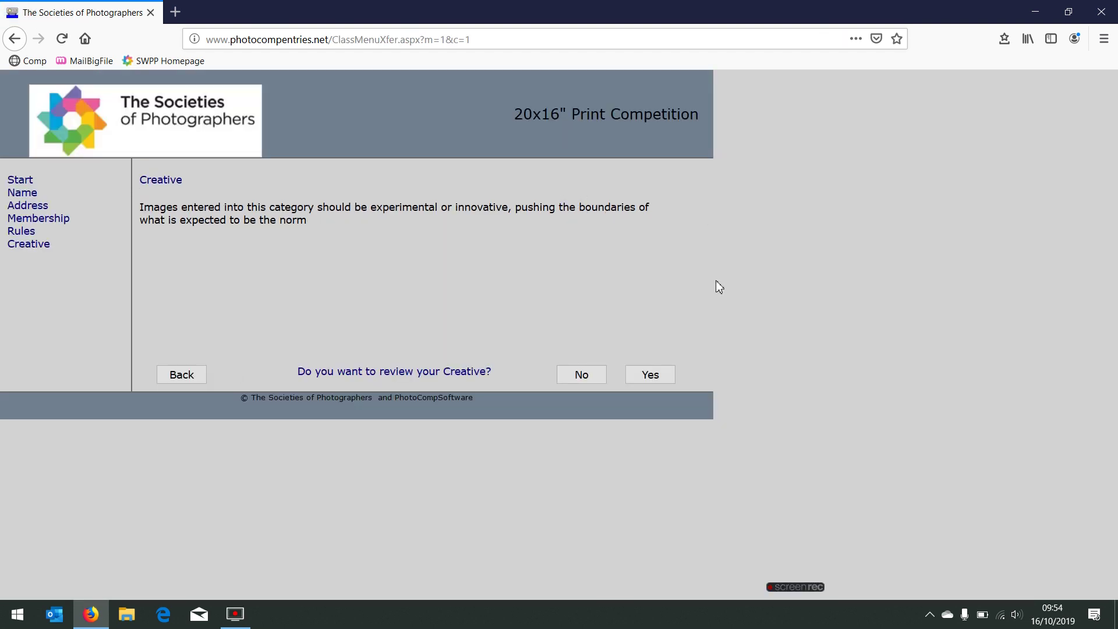
{"action": "left_click", "coordinate": [650, 375]}
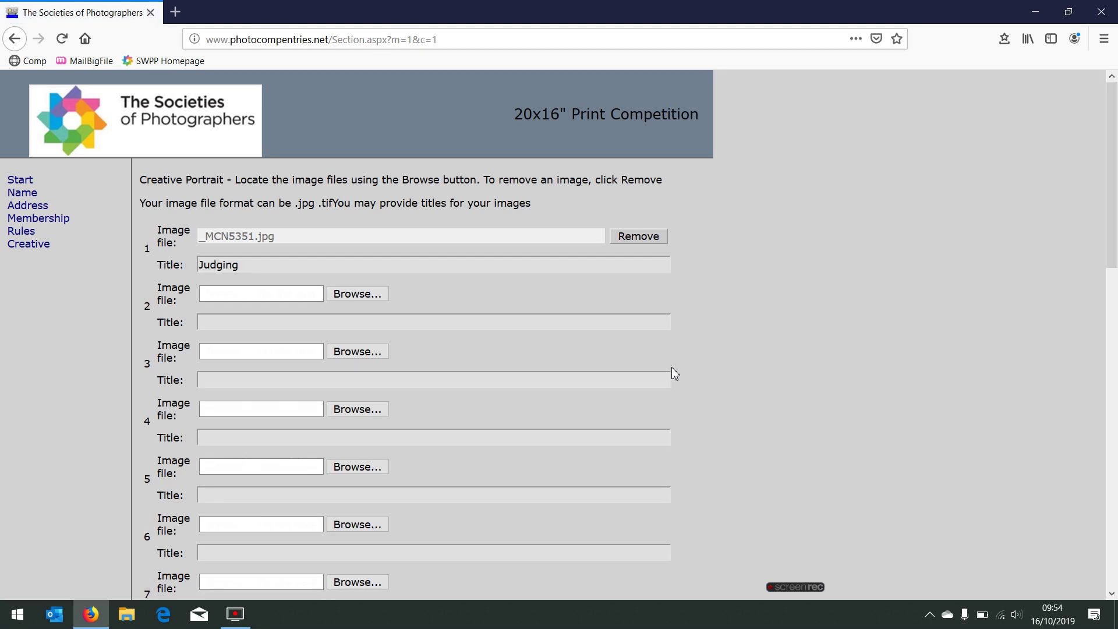
Step: Replace image 1 with _MCN5351.jpg from the Desktop and return to the category list
{"action": "left_click", "coordinate": [644, 235]}
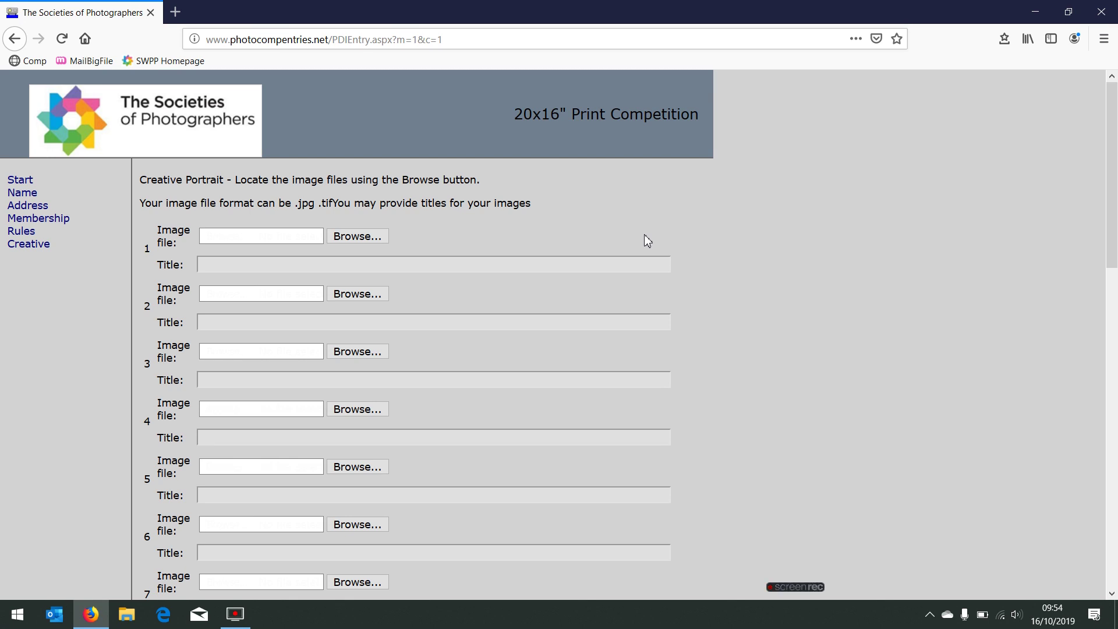
{"action": "mouse_move", "coordinate": [1110, 170]}
{"action": "left_mouse_down"}
{"action": "mouse_move", "coordinate": [1117, 487]}
{"action": "mouse_move", "coordinate": [1116, 172]}
{"action": "left_mouse_up"}
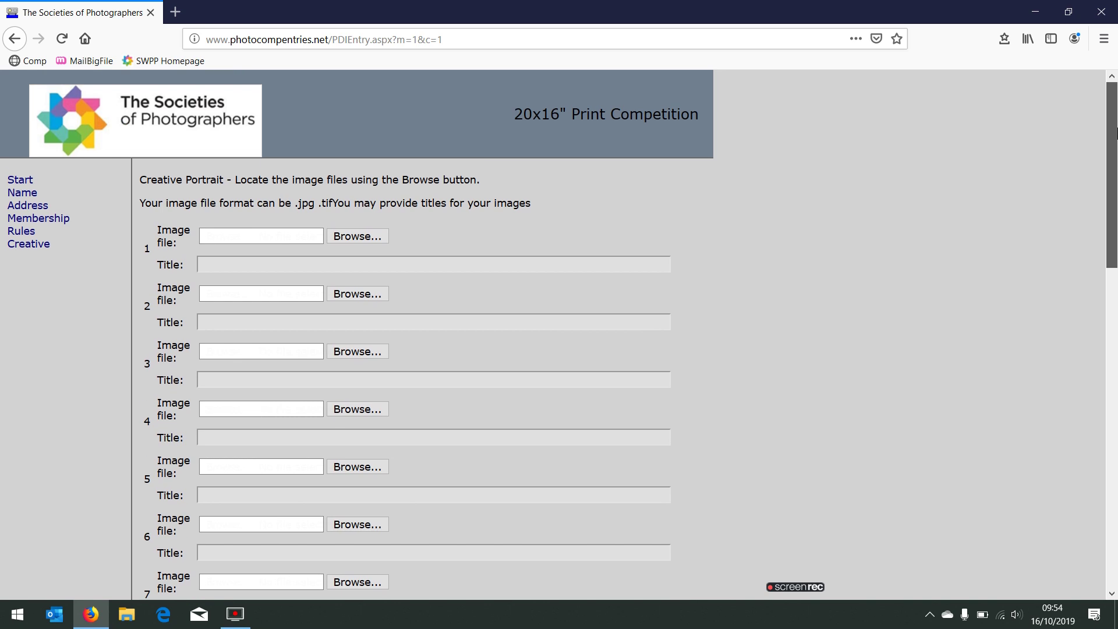
{"action": "left_click", "coordinate": [339, 239]}
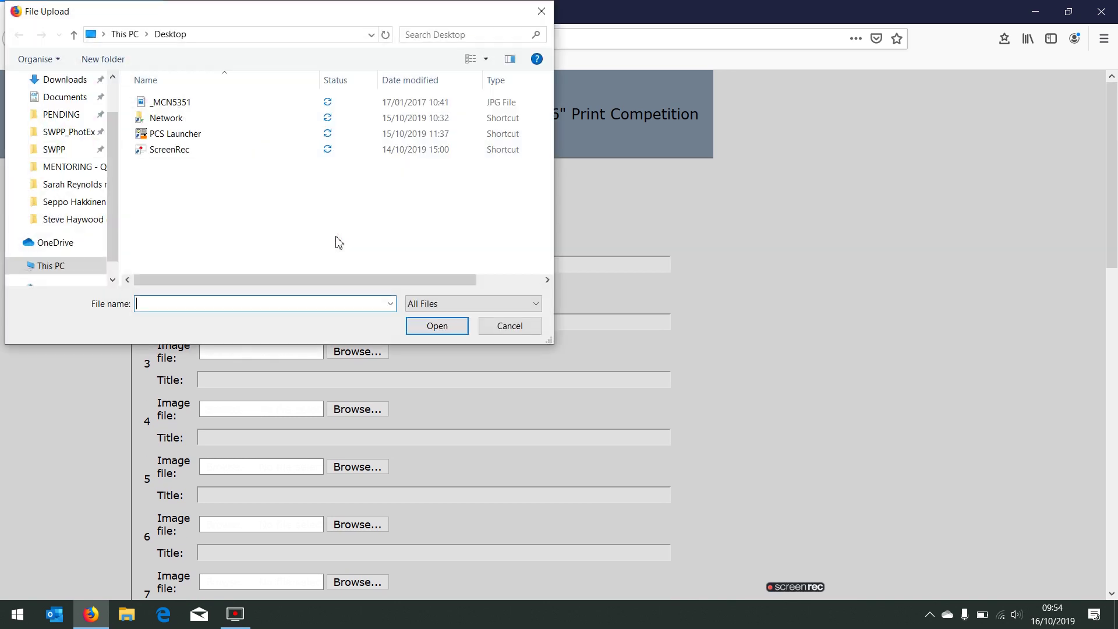
{"action": "left_click", "coordinate": [169, 104]}
{"action": "left_click", "coordinate": [452, 333]}
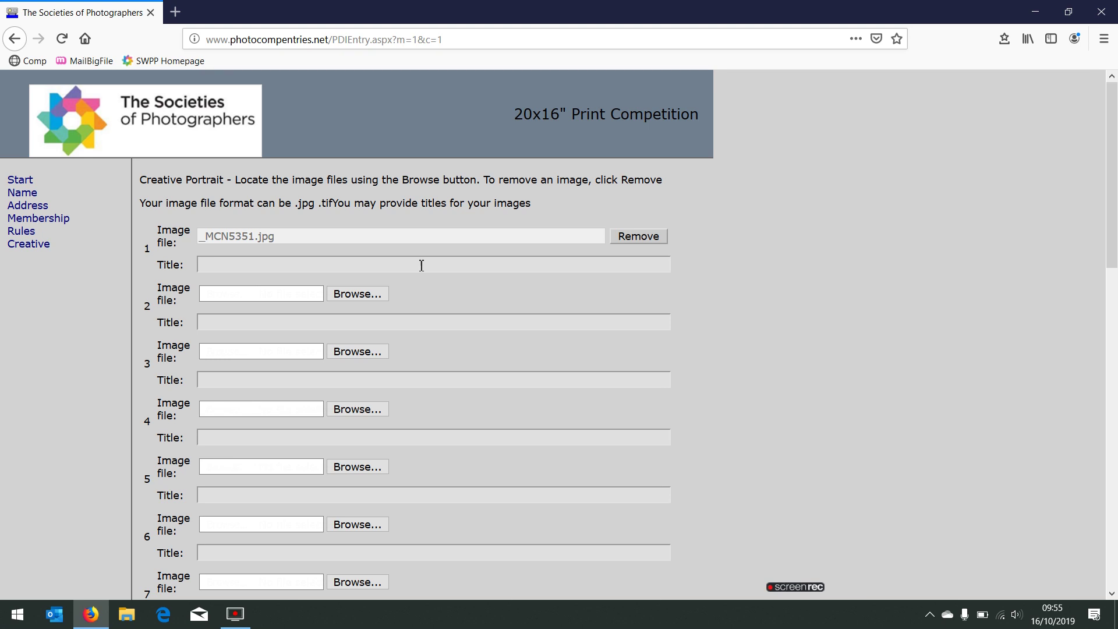
{"action": "left_click_drag", "start_coordinate": [1114, 202], "coordinate": [1114, 521]}
{"action": "left_click", "coordinate": [657, 558]}
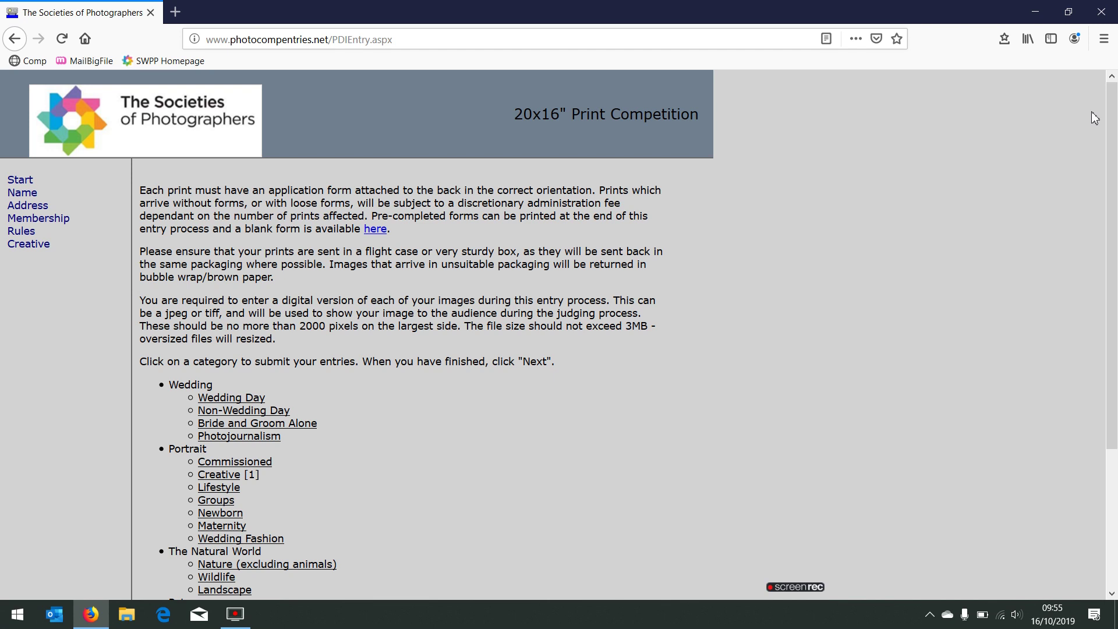
Step: Enter the Groups category, then back out without adding any images
{"action": "left_click_drag", "start_coordinate": [1114, 119], "coordinate": [1113, 195]}
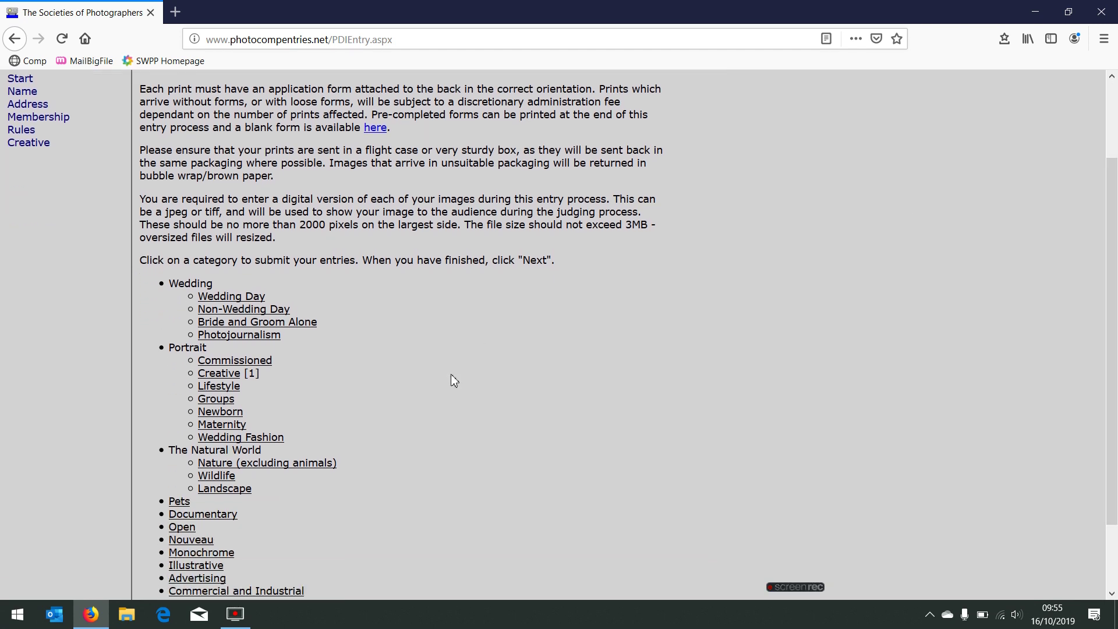
{"action": "left_click", "coordinate": [217, 398]}
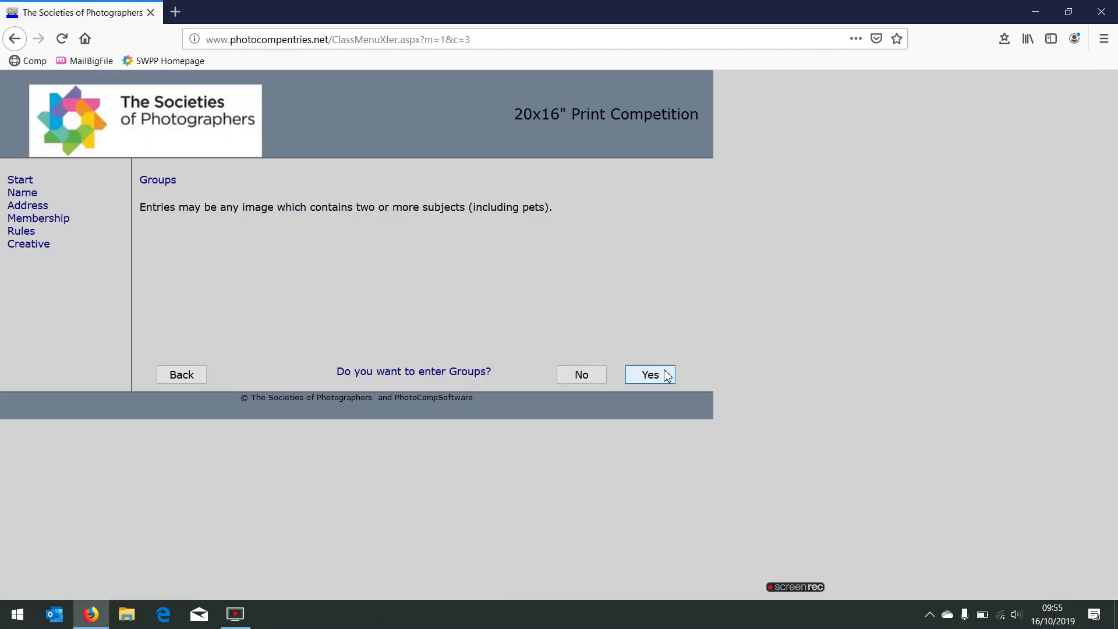
{"action": "left_click", "coordinate": [665, 377]}
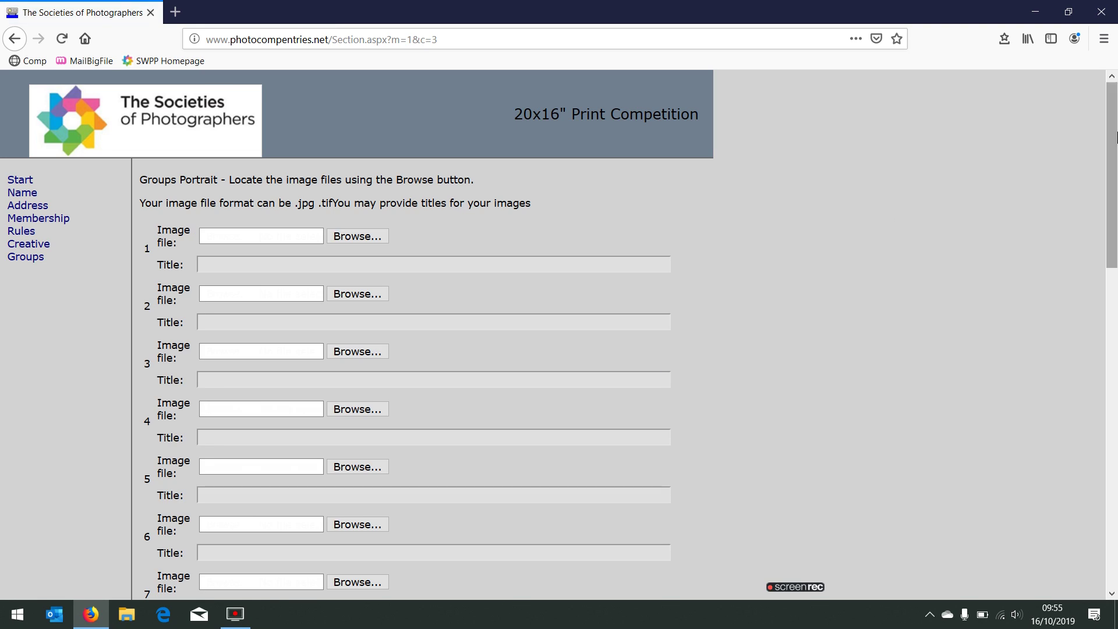
{"action": "left_click_drag", "start_coordinate": [1116, 141], "coordinate": [1116, 464]}
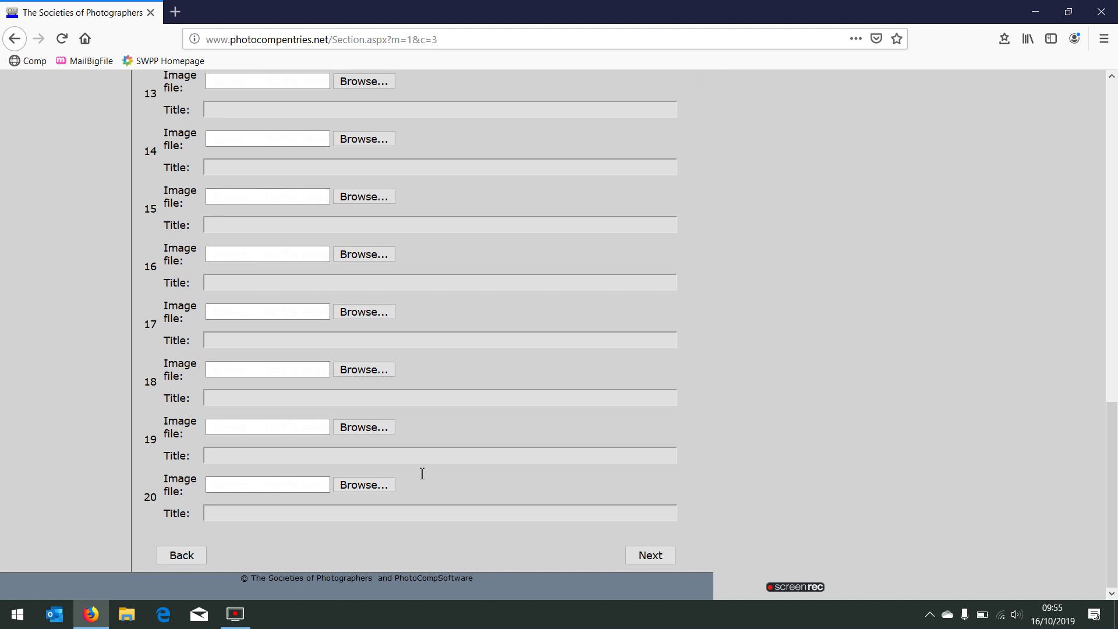
{"action": "left_click", "coordinate": [190, 560]}
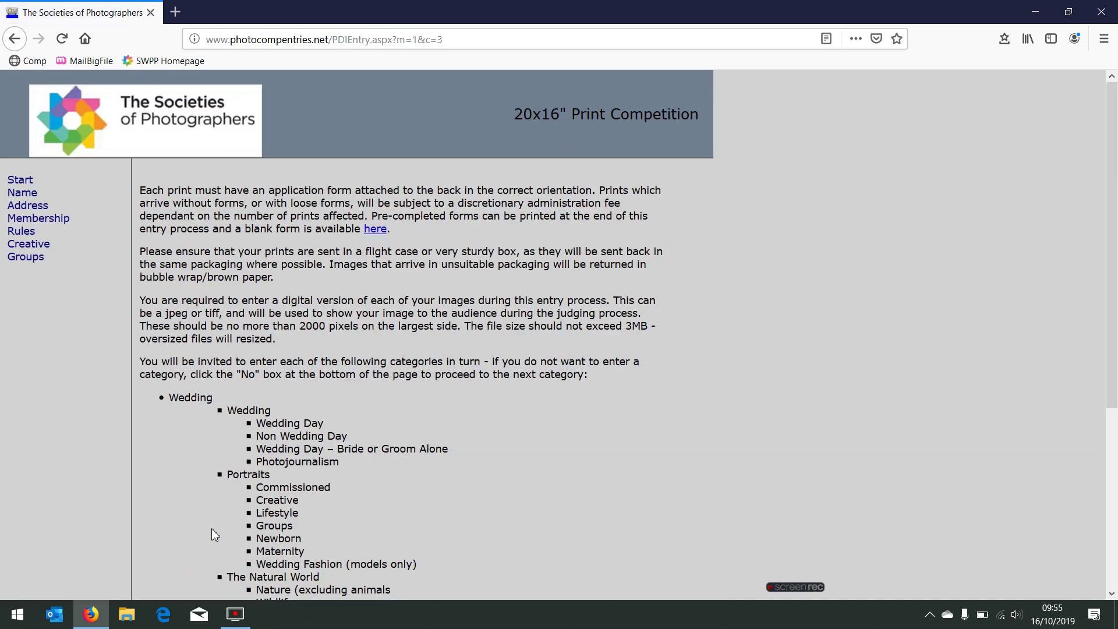
Step: Continue past the entry instructions and scroll down the category list showing Creative [1]
{"action": "scroll", "coordinate": [885, 235], "scroll_direction": "down", "scroll_amount": 5}
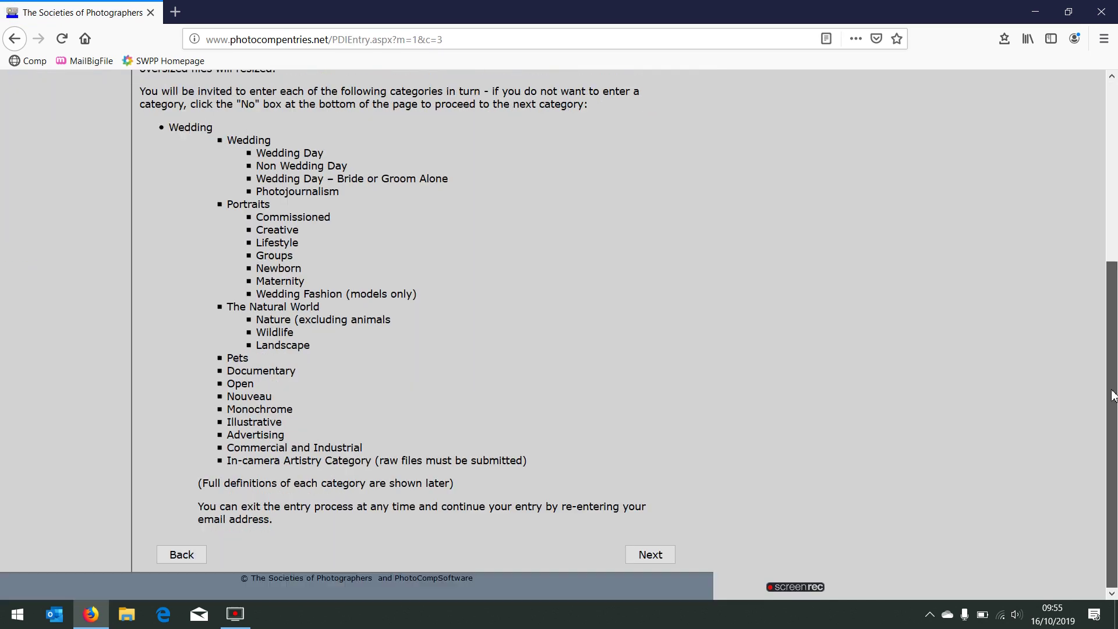
{"action": "left_click", "coordinate": [673, 554]}
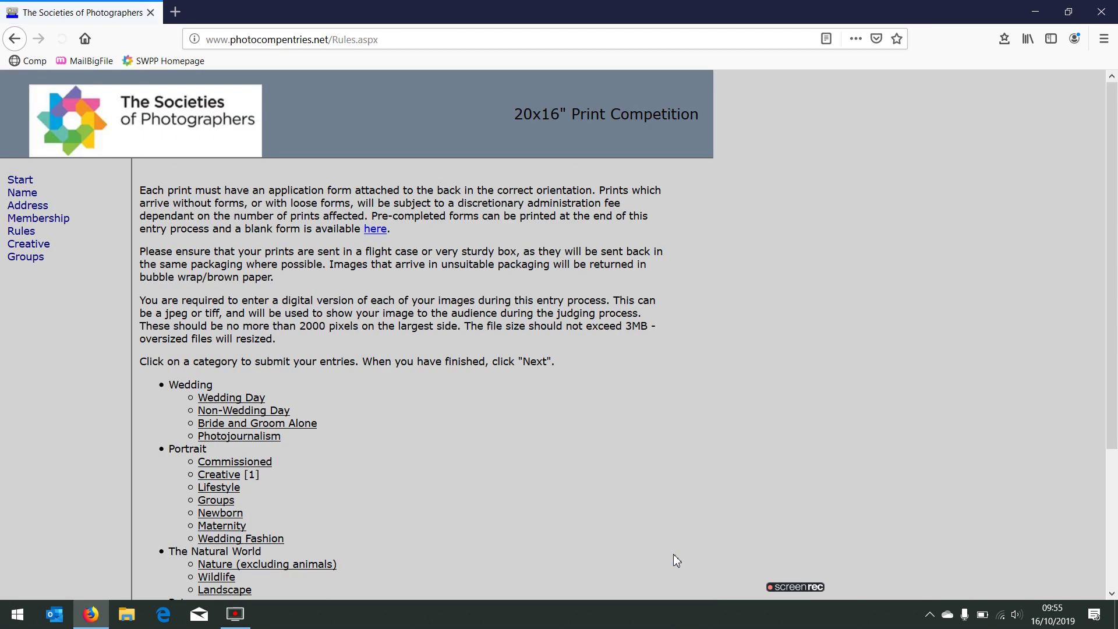
{"action": "left_click_drag", "start_coordinate": [1109, 200], "coordinate": [1107, 338]}
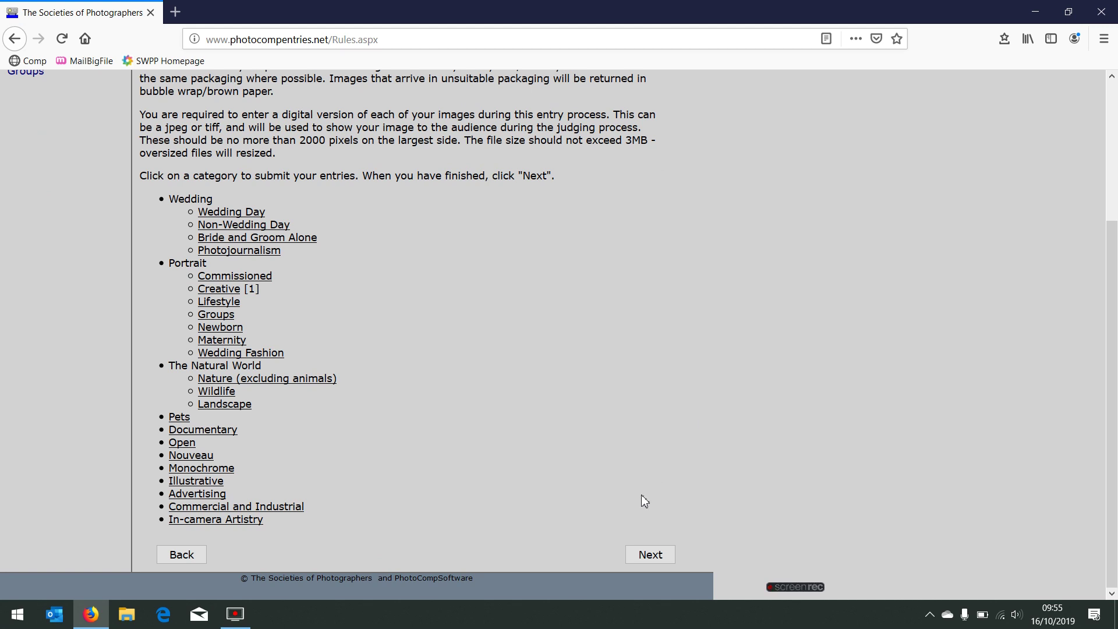
Step: Continue to the print-return page, showing postal return at £6.00, and open a new browser tab
{"action": "left_click", "coordinate": [651, 555]}
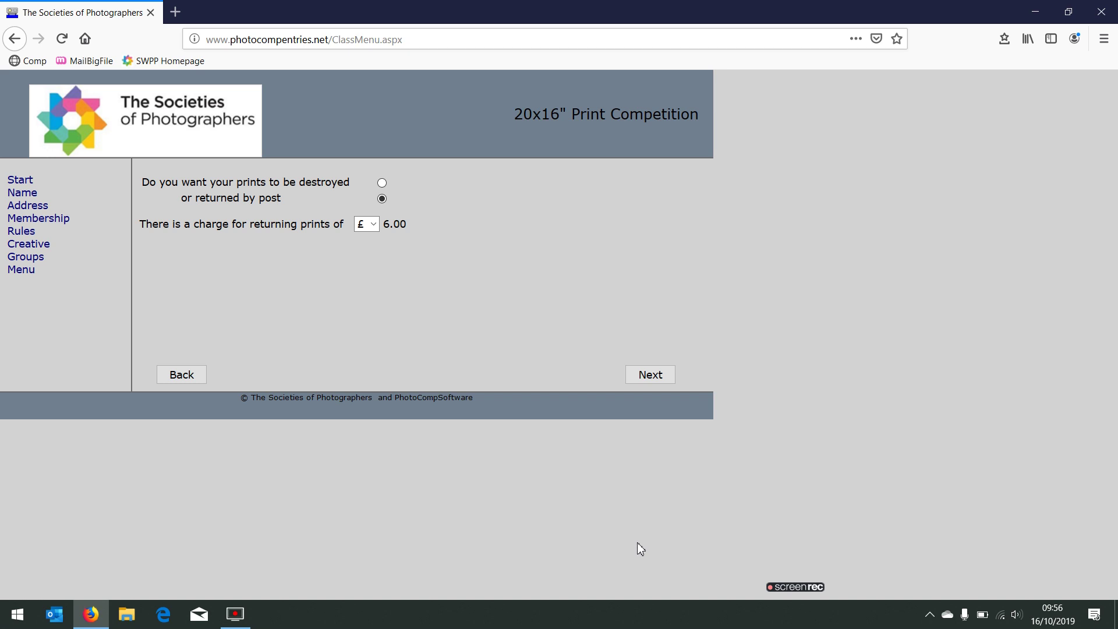
{"action": "left_click", "coordinate": [176, 12]}
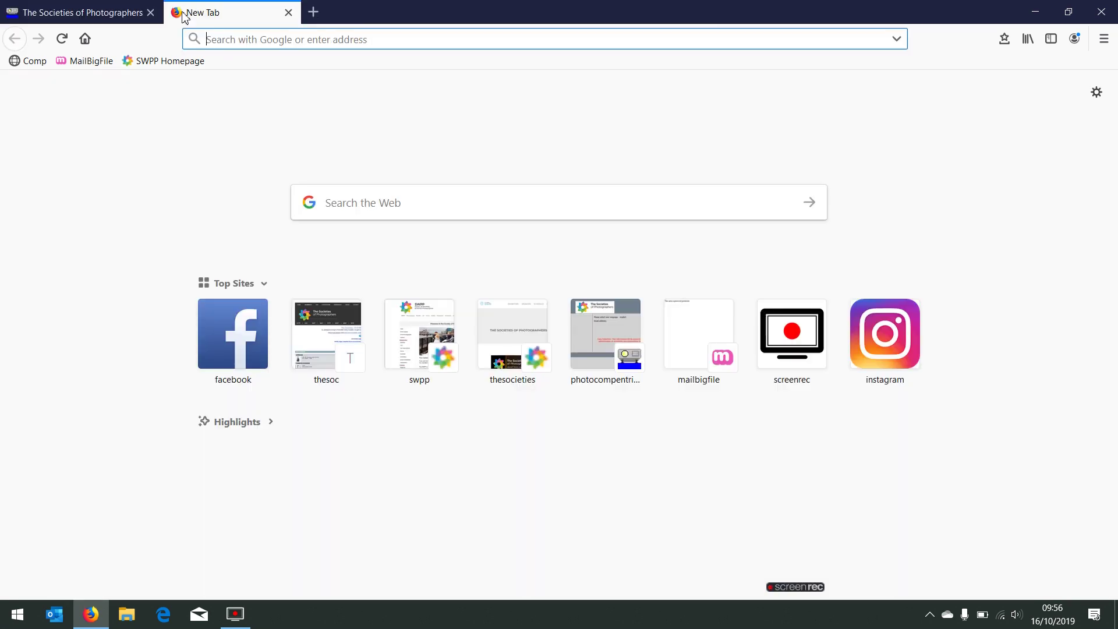
Step: In the new tab, go from the SWPP homepage to the convention's 20×16" Print Competition page
{"action": "left_click", "coordinate": [181, 61]}
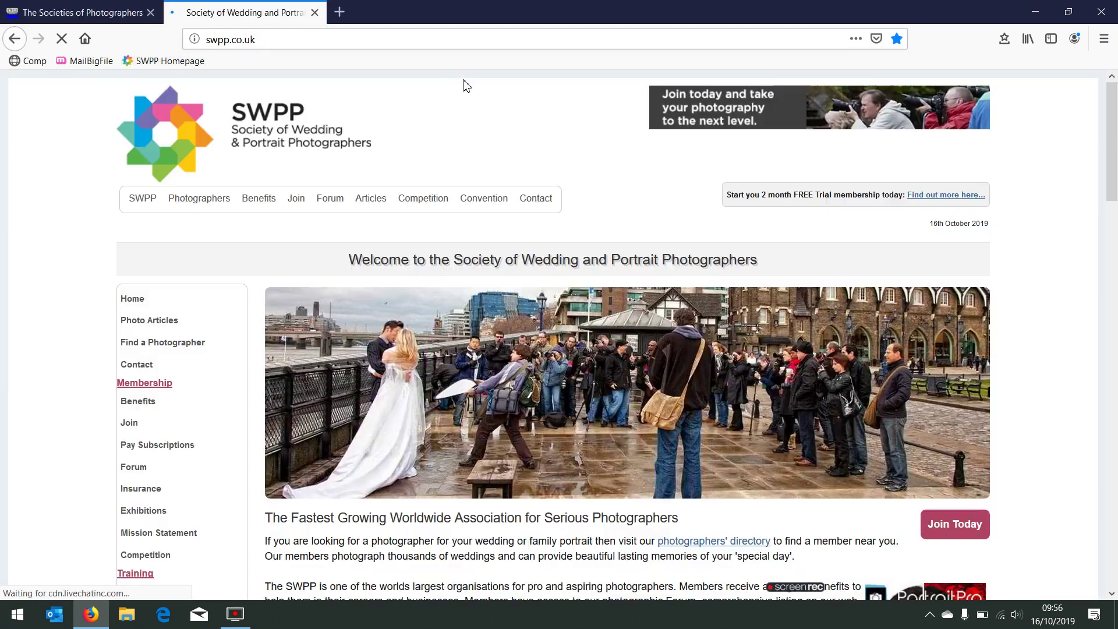
{"action": "left_click", "coordinate": [483, 198]}
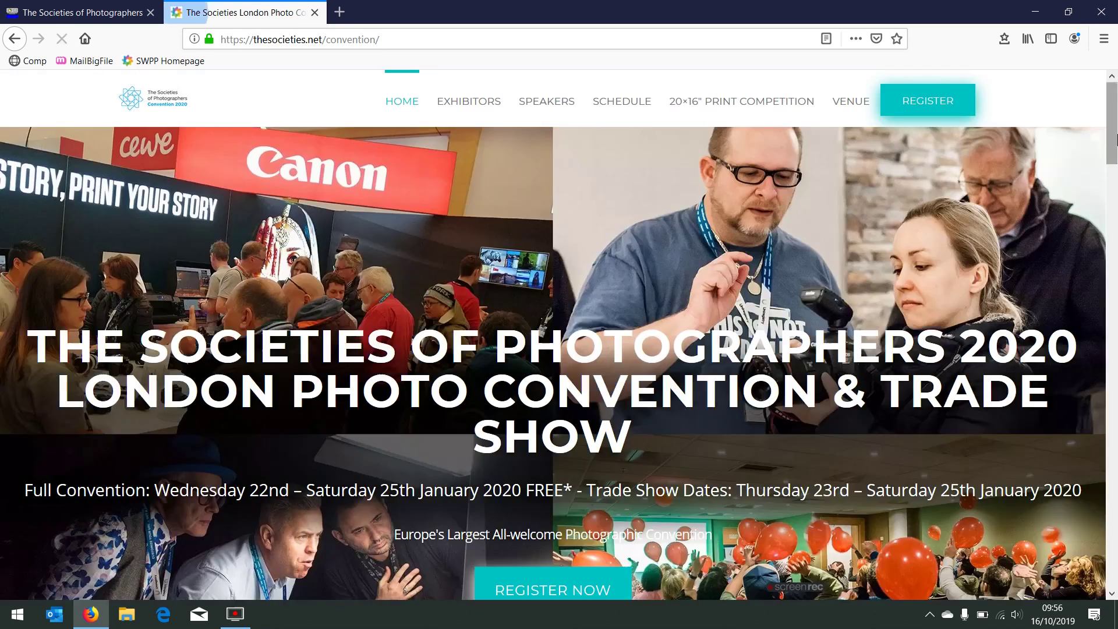
{"action": "left_click", "coordinate": [1117, 278]}
{"action": "scroll", "coordinate": [1117, 277], "scroll_direction": "down", "scroll_amount": 5}
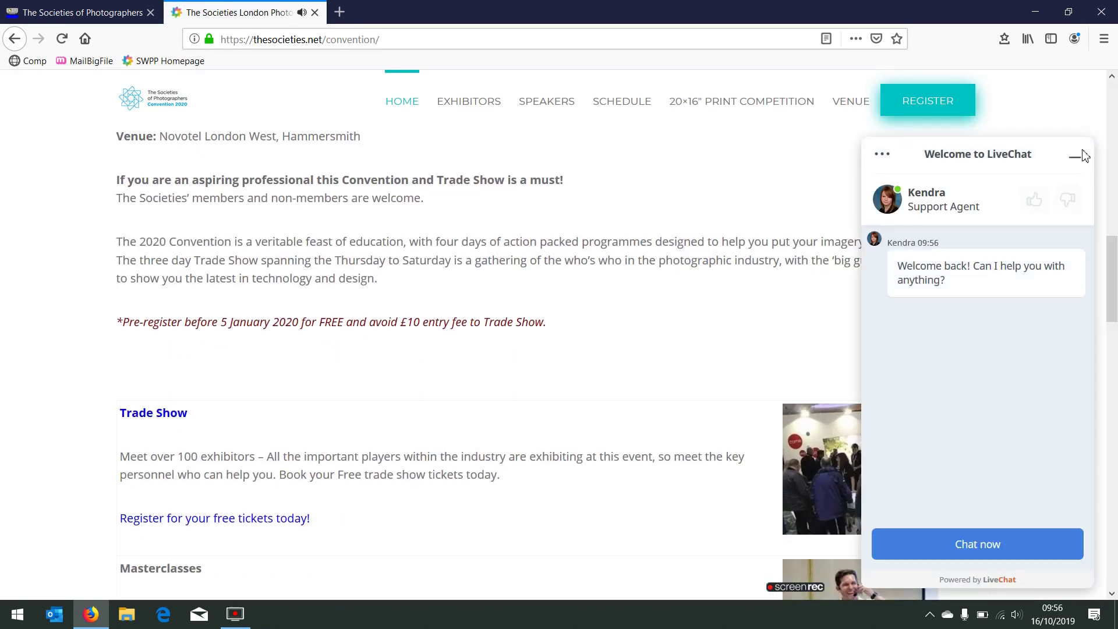
{"action": "left_click", "coordinate": [1080, 165]}
{"action": "scroll", "coordinate": [1043, 352], "scroll_direction": "down", "scroll_amount": 6}
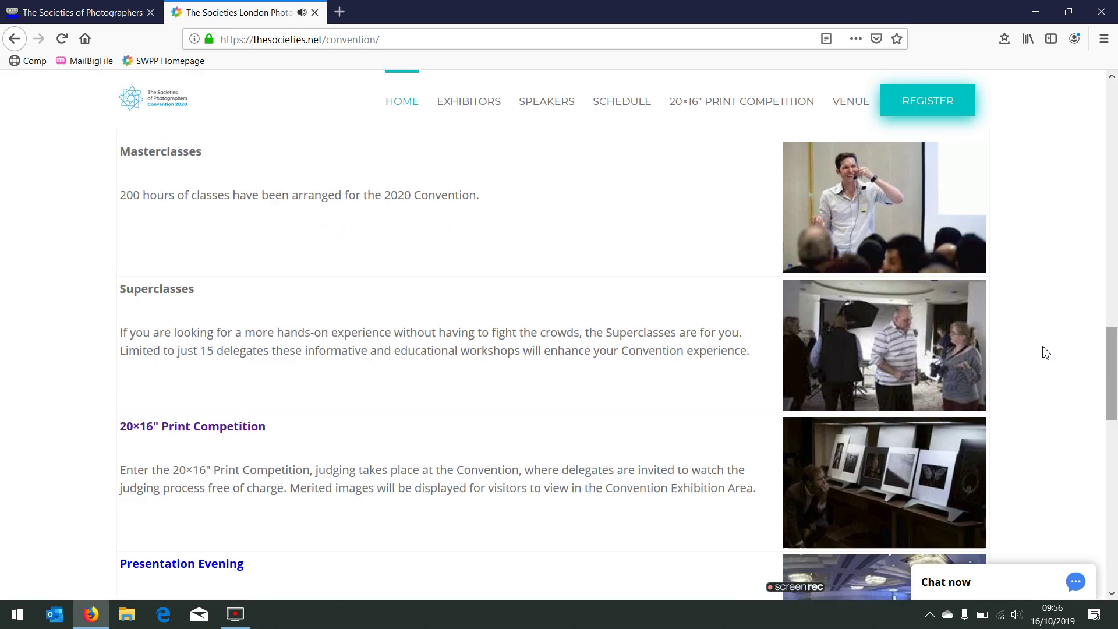
{"action": "left_click", "coordinate": [219, 427]}
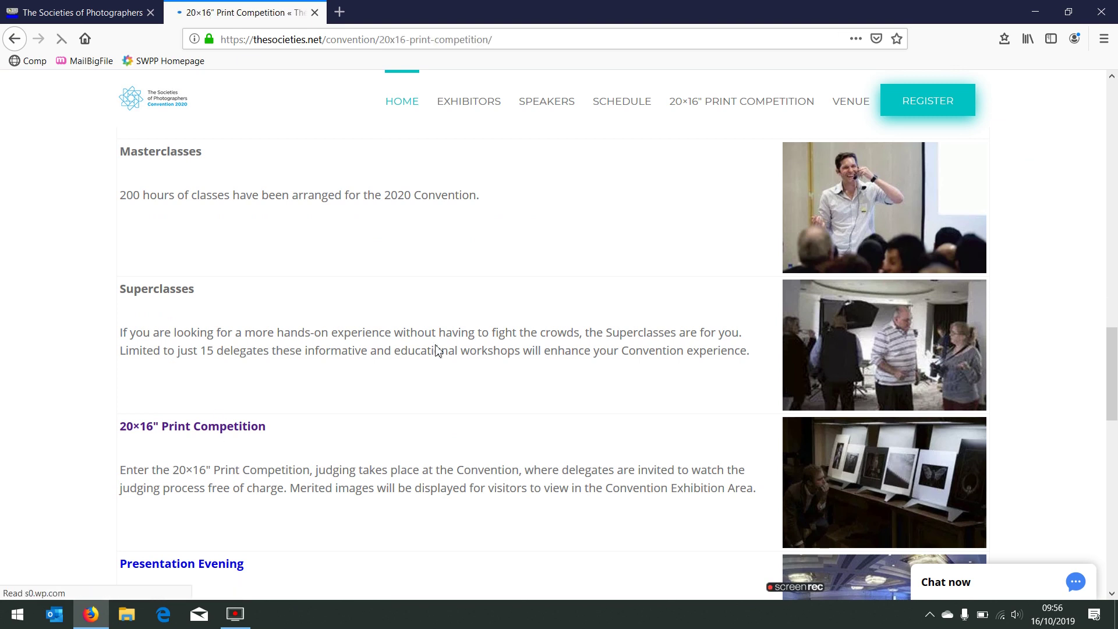
Step: Read the return postage guide, then switch back to the PhotoCompEntries form tab
{"action": "scroll", "coordinate": [1117, 208], "scroll_direction": "down", "scroll_amount": 20}
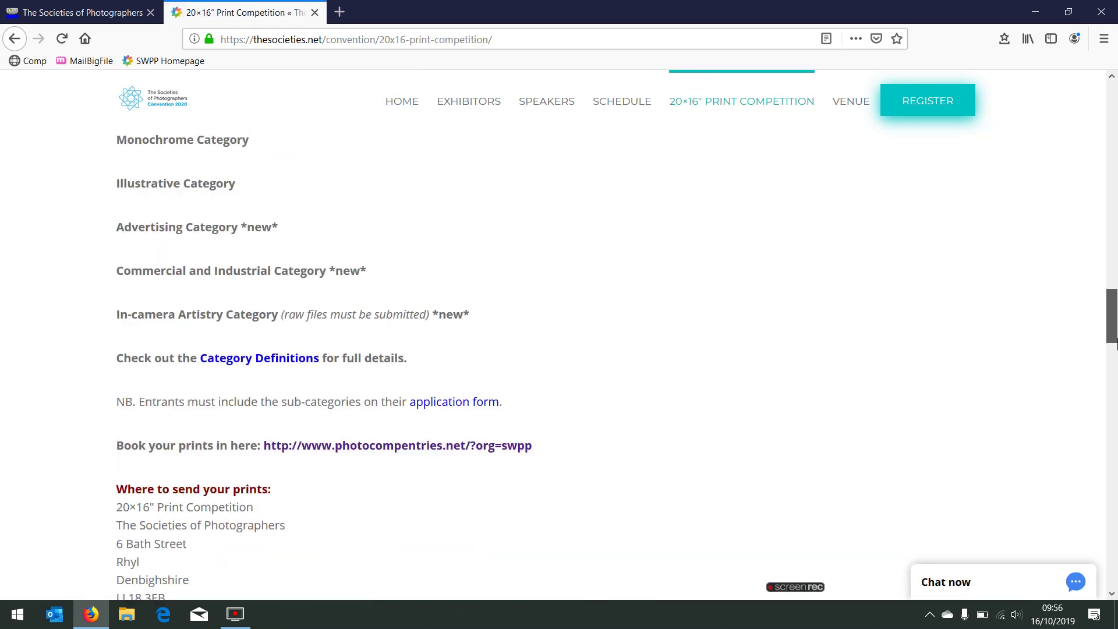
{"action": "scroll", "coordinate": [1117, 402], "scroll_direction": "down", "scroll_amount": 4}
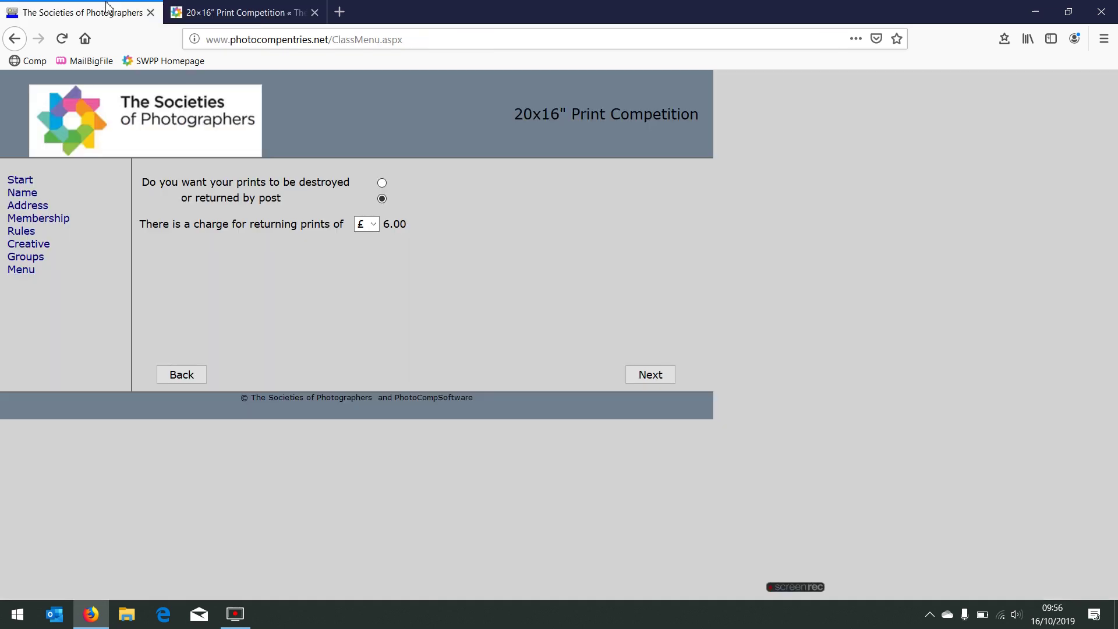
{"action": "left_click", "coordinate": [108, 9]}
Step: Choose return of prints by post for £6.00 and add £3.00 recorded delivery
{"action": "left_click", "coordinate": [382, 183]}
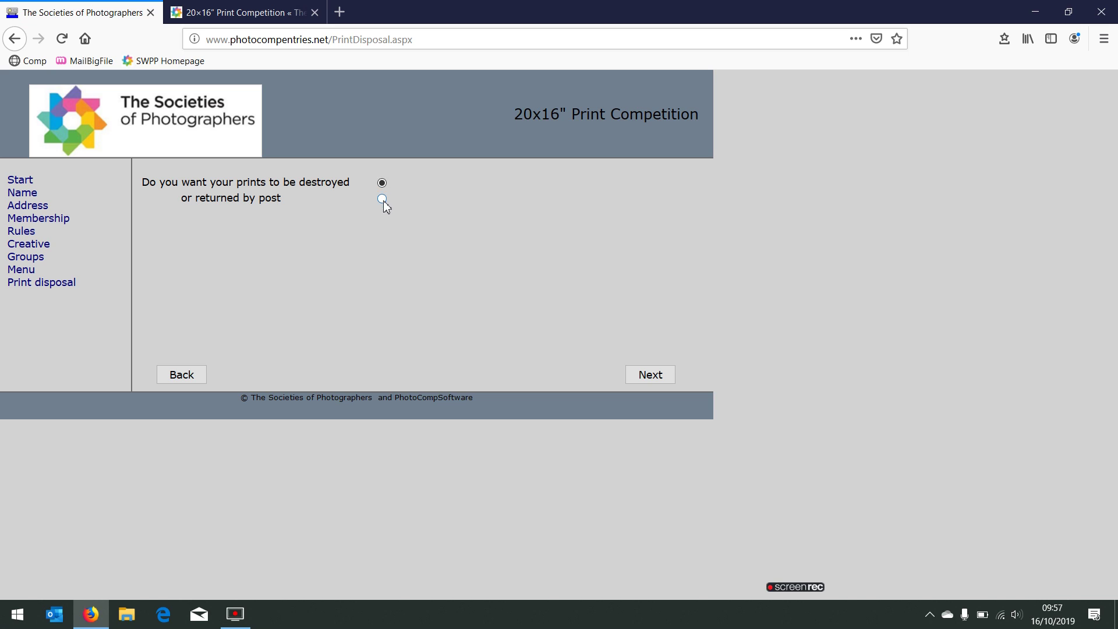
{"action": "left_click", "coordinate": [382, 199]}
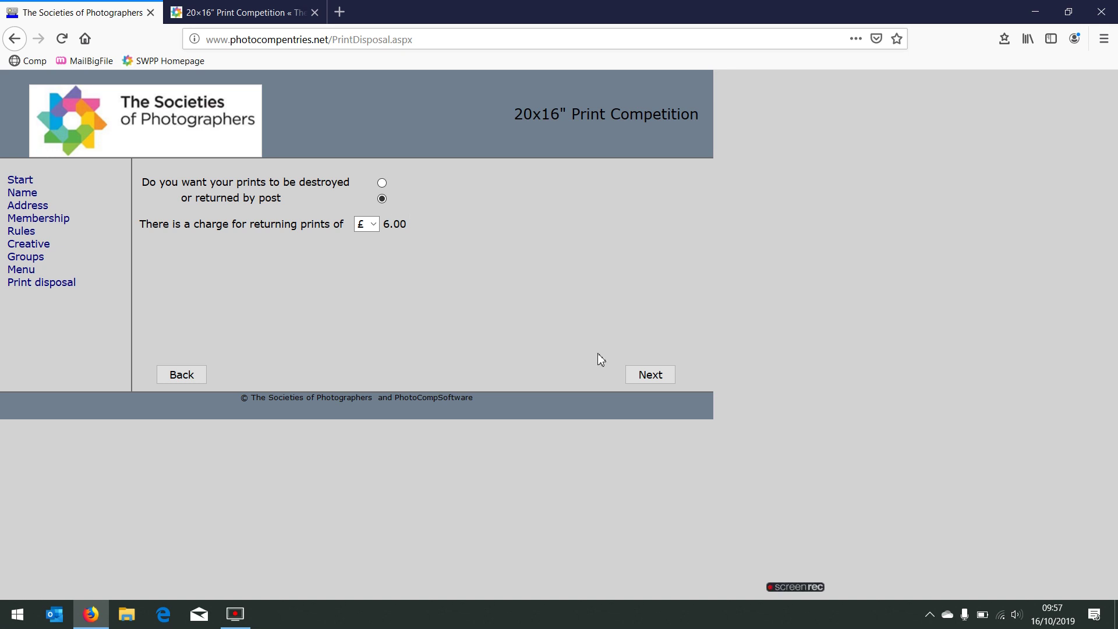
{"action": "left_click", "coordinate": [643, 378]}
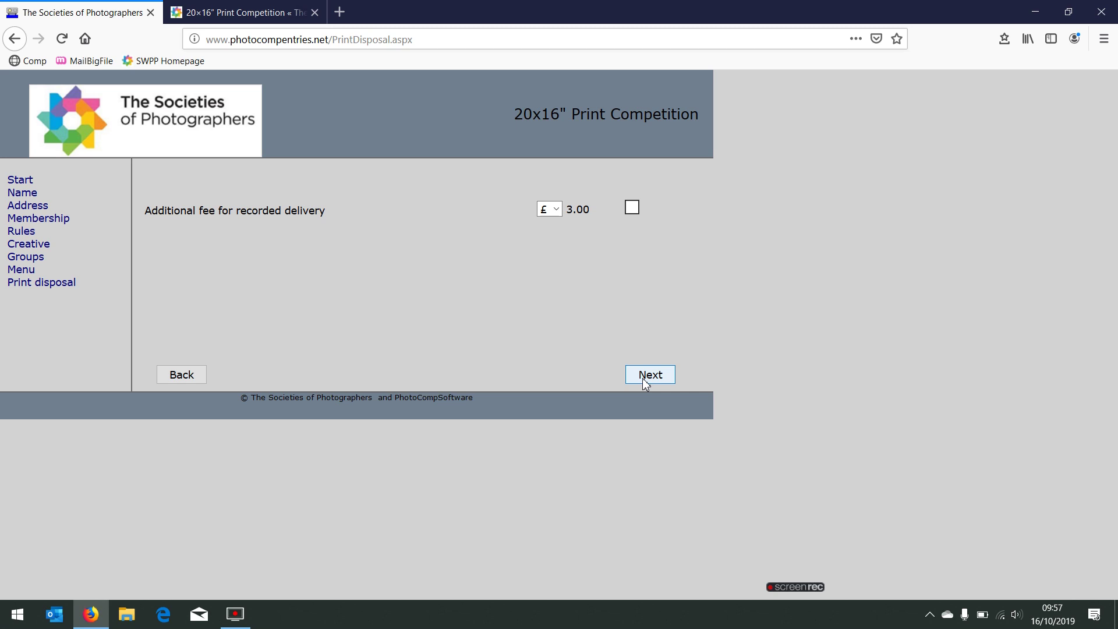
{"action": "left_click", "coordinate": [633, 212]}
Step: Leave recorded delivery off and reach the payment page with a £16.00 fee payable by cheque
{"action": "left_click", "coordinate": [632, 210]}
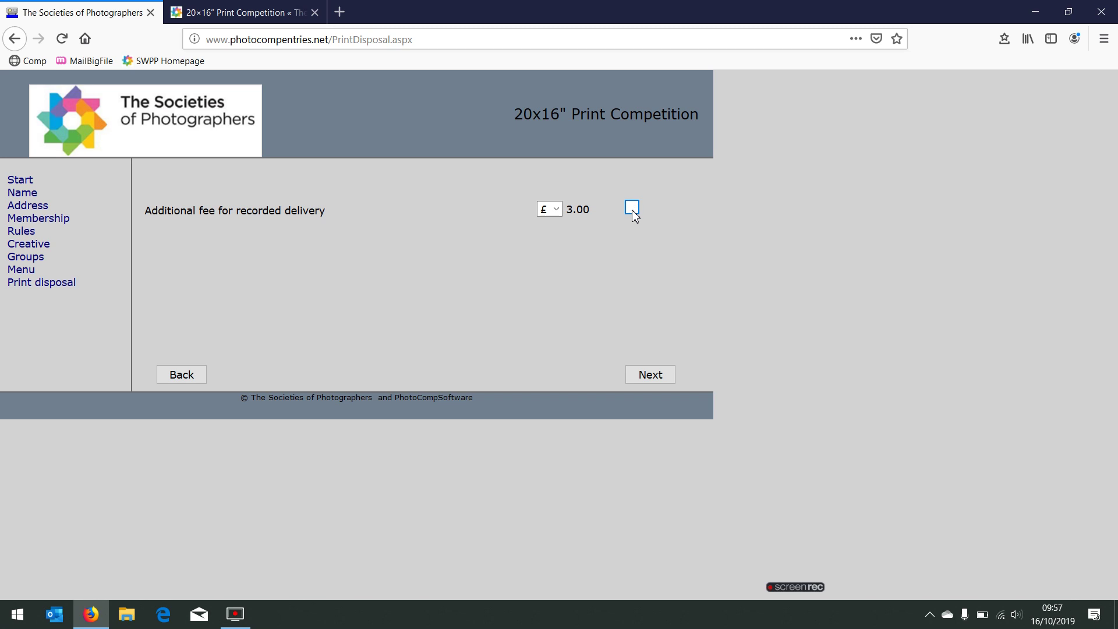
{"action": "left_click", "coordinate": [654, 379]}
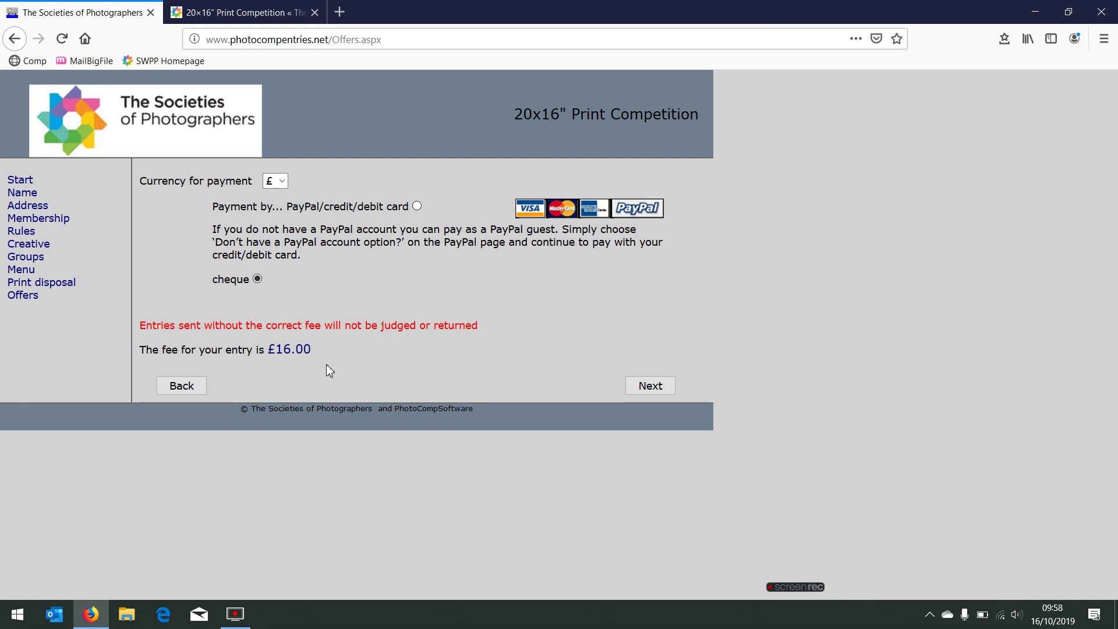
Step: Add recorded delivery to raise the fee to £19.00, try PayPal, then keep cheque payment and continue
{"action": "left_click", "coordinate": [187, 394]}
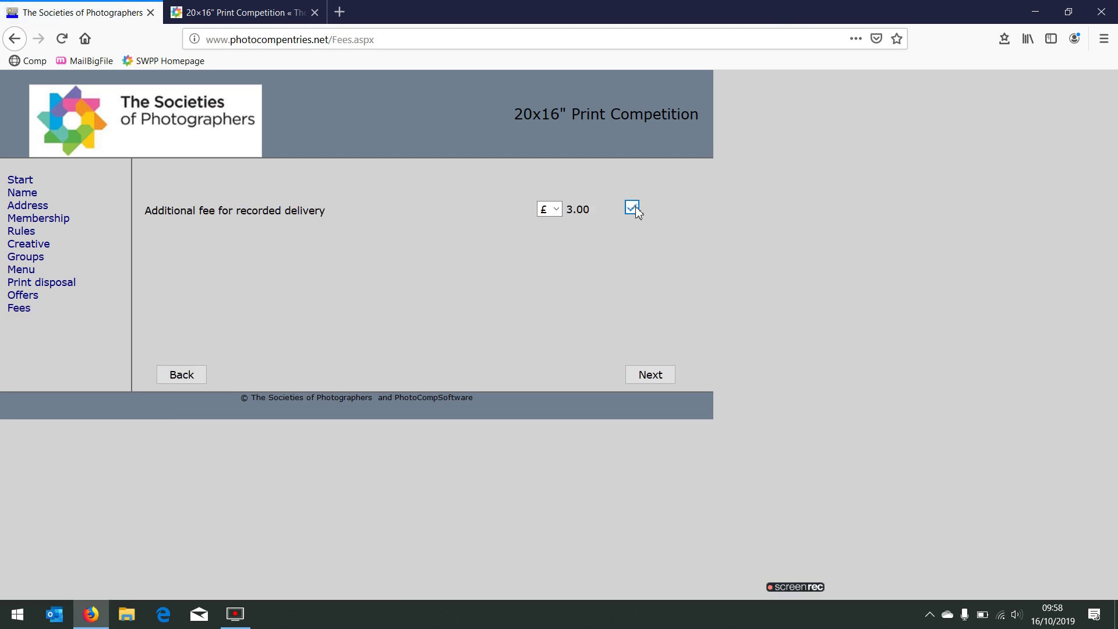
{"action": "left_click", "coordinate": [654, 377]}
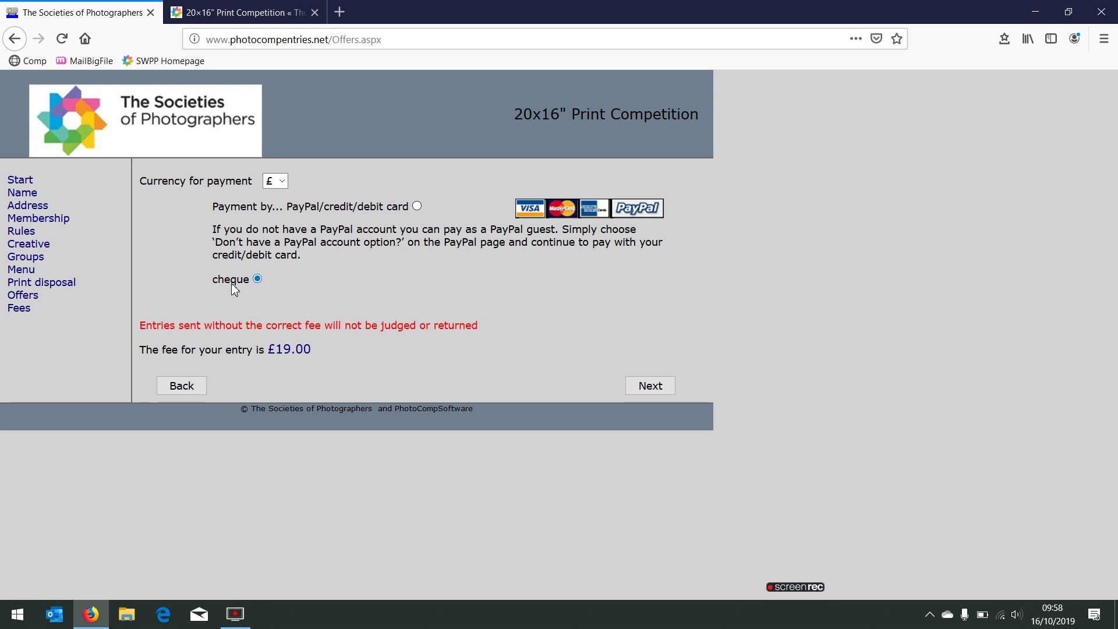
{"action": "left_click", "coordinate": [417, 207]}
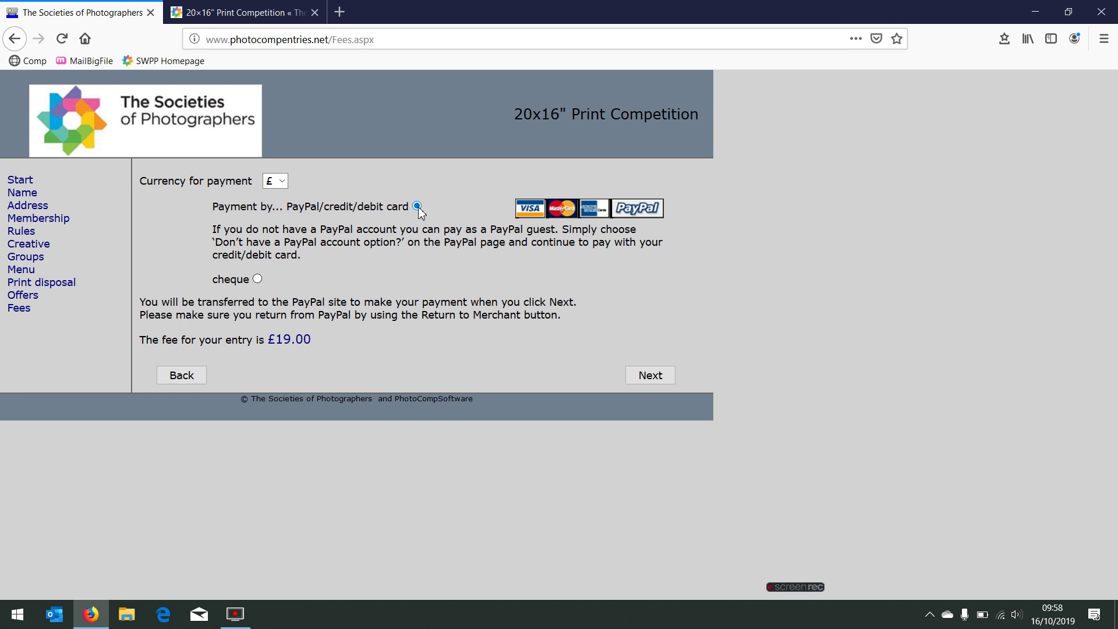
{"action": "left_click", "coordinate": [258, 279]}
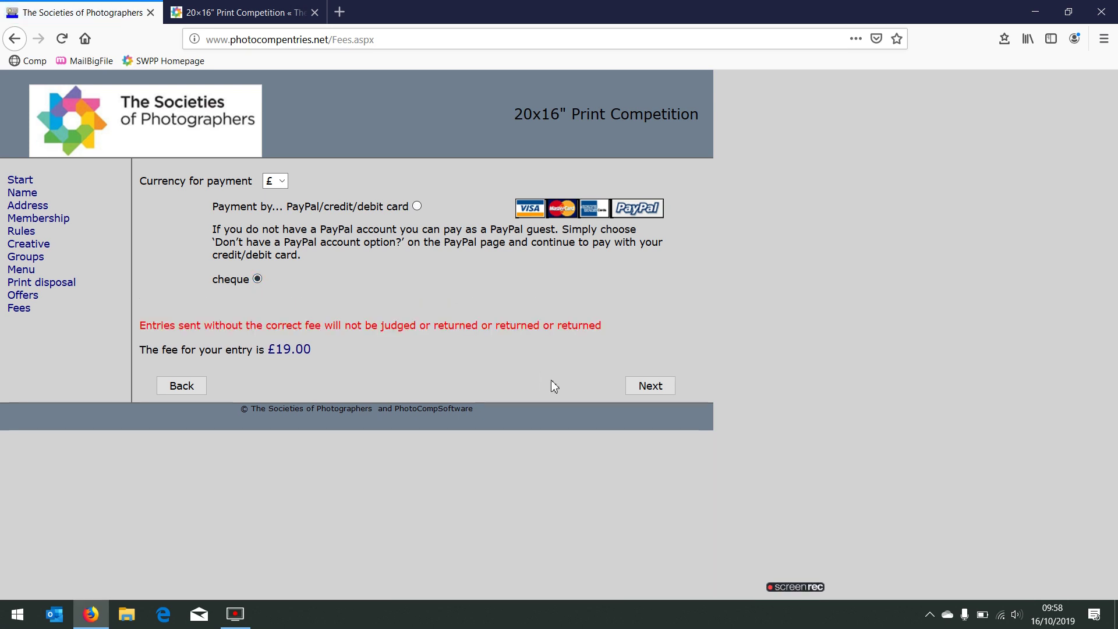
{"action": "left_click", "coordinate": [641, 386]}
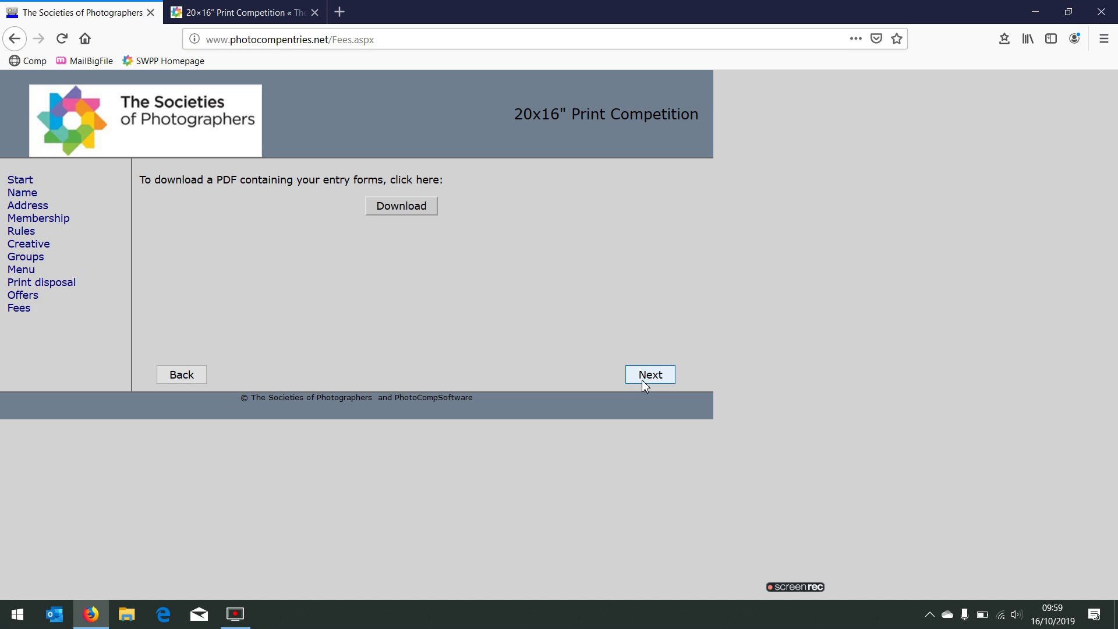
Step: Accept the cheque payment and move from the PDF entry forms download page to the address label
{"action": "left_click", "coordinate": [642, 381]}
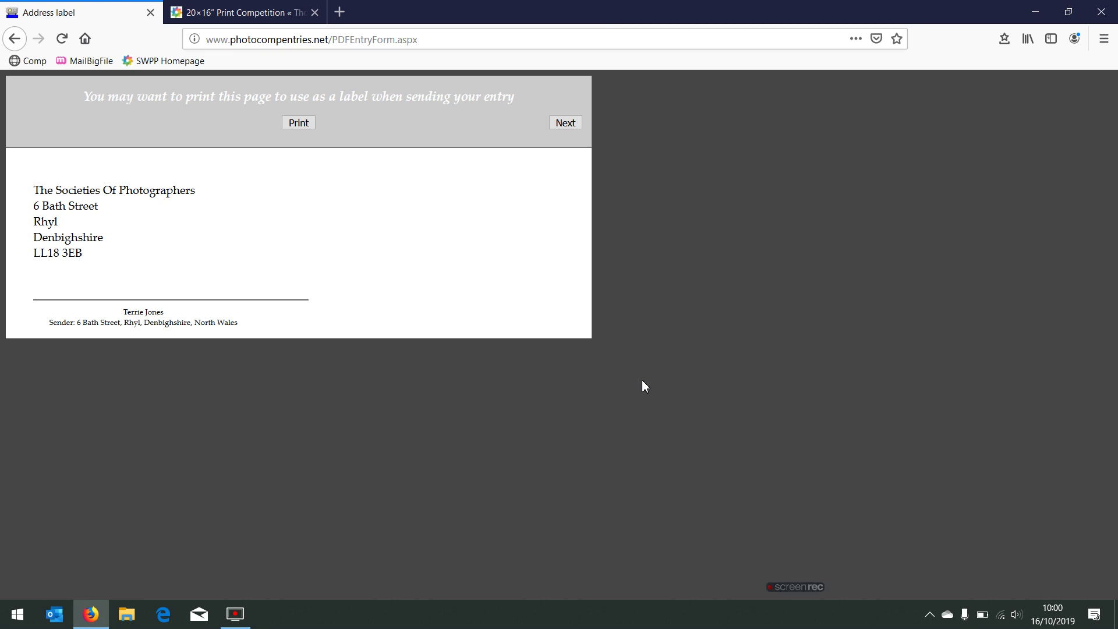
Step: Move past the address label for The Societies Of Photographers to the thank-you confirmation page
{"action": "left_click", "coordinate": [567, 123]}
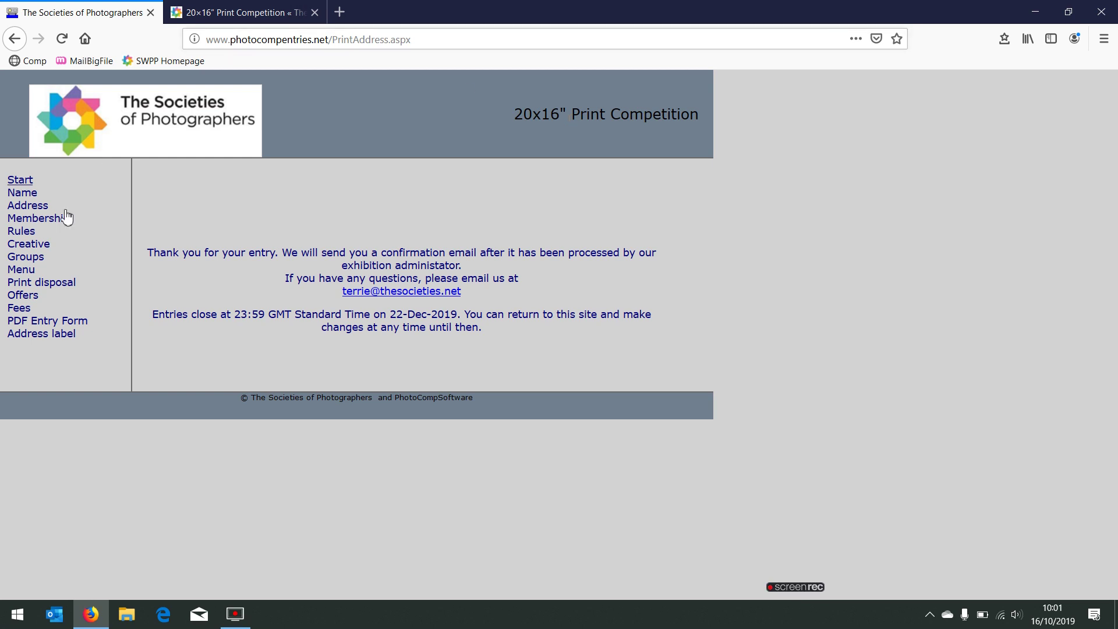
Step: Return from the thank-you page to the category list showing Creative [1] under Portrait
{"action": "left_click", "coordinate": [29, 270]}
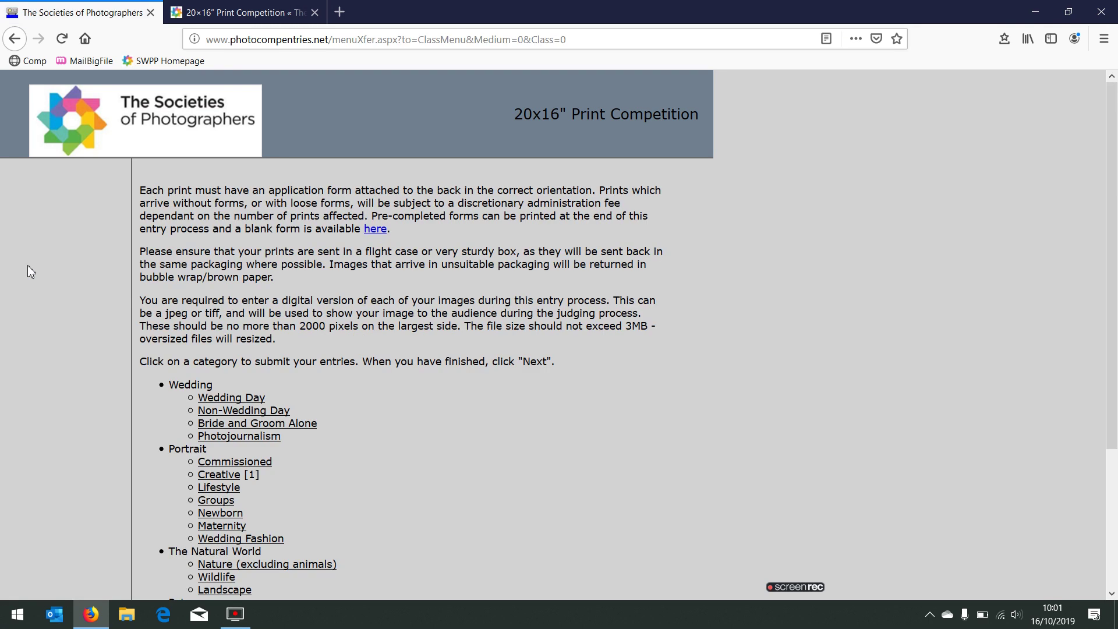
Step: Check that Creative Portrait lists _MCN5351.jpg as image 1, then close the extra 20x16 Print Competition tab
{"action": "left_click", "coordinate": [226, 477]}
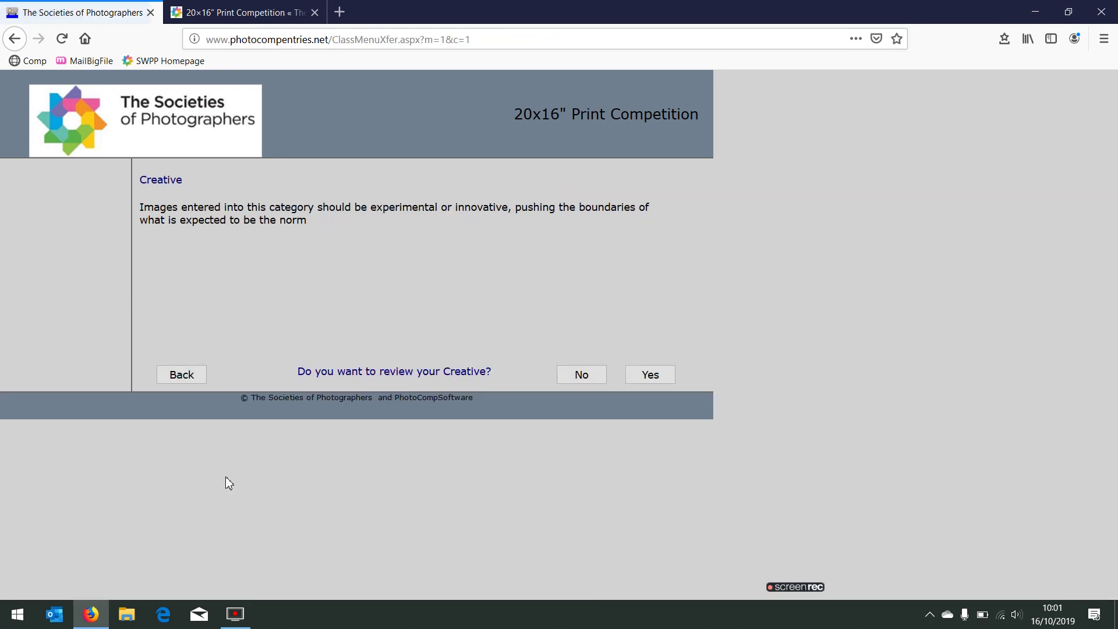
{"action": "left_click", "coordinate": [634, 385]}
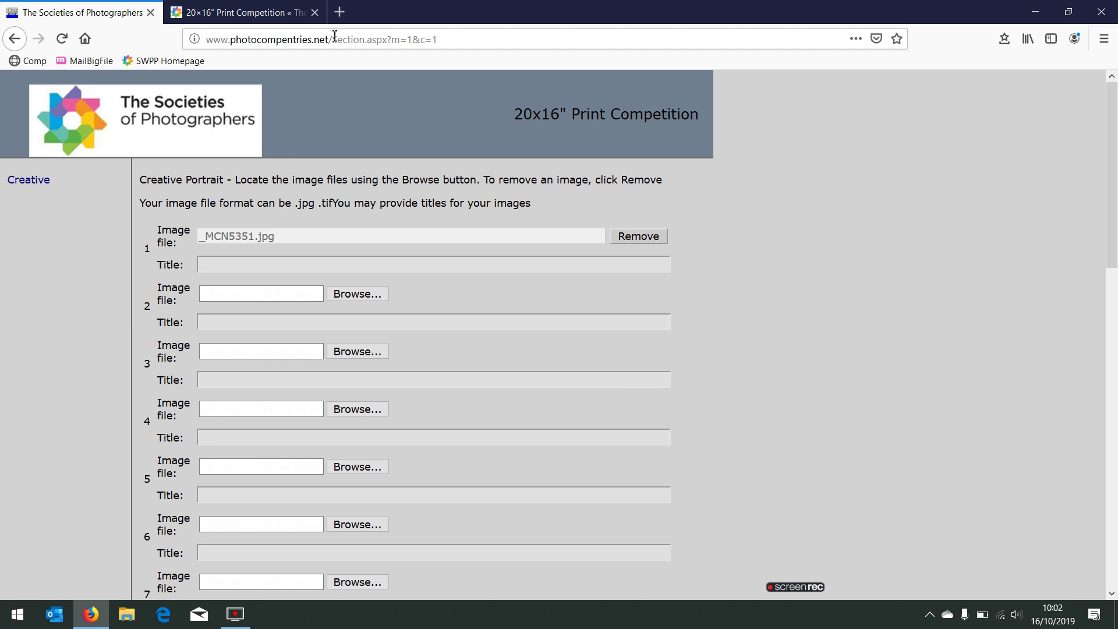
{"action": "left_click", "coordinate": [315, 12]}
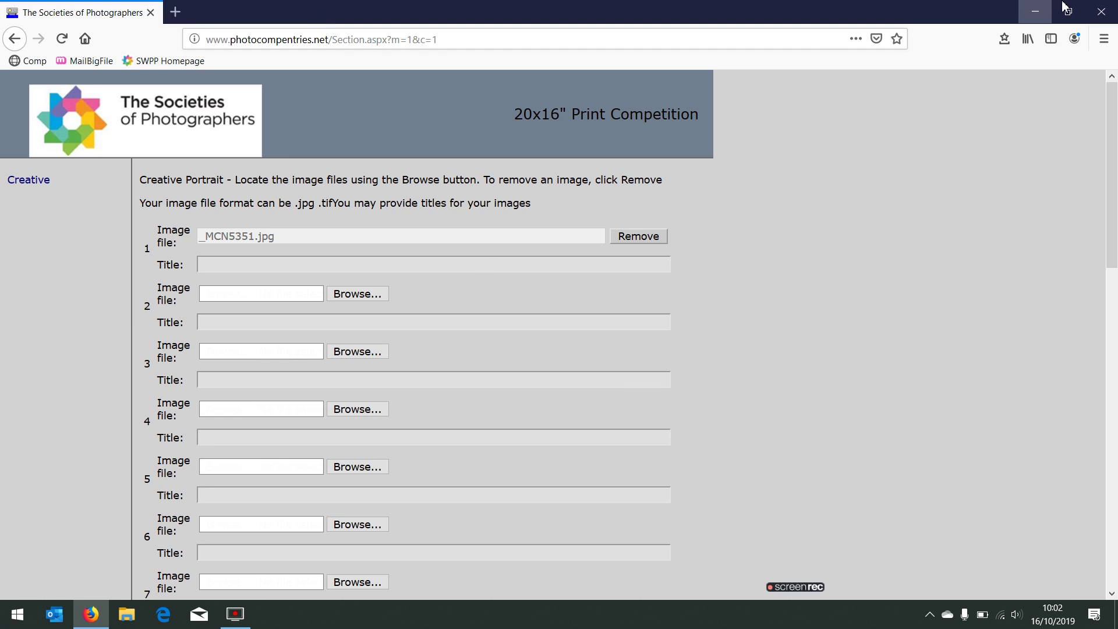
Step: Close Firefox to return to the Windows desktop with the _MCN5351 photo icon
{"action": "left_click", "coordinate": [1102, 12]}
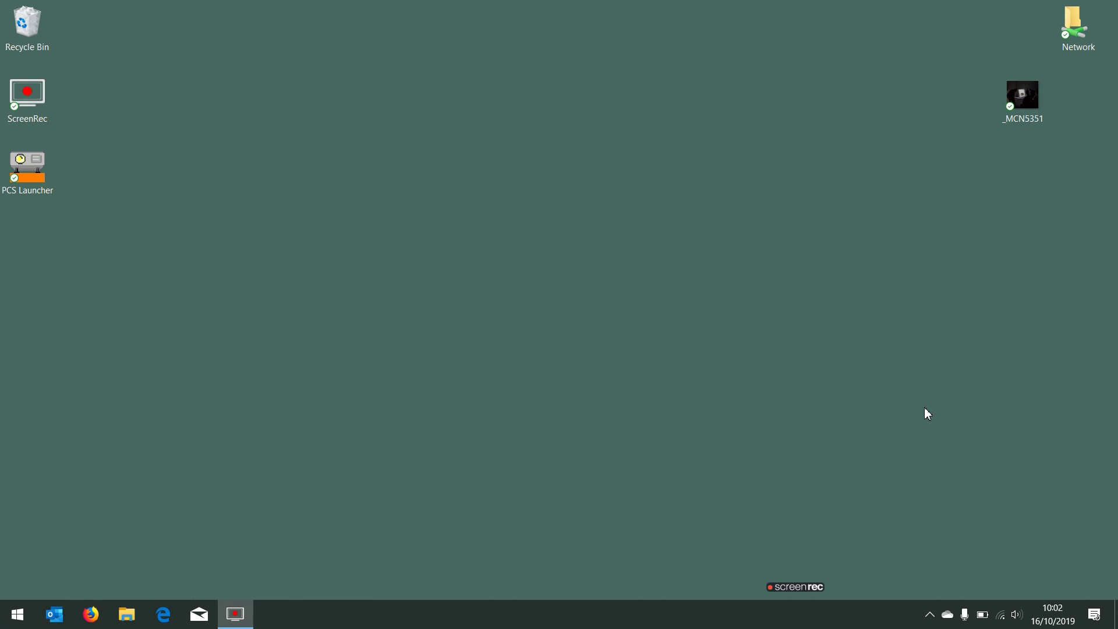
{"action": "mouse_move", "coordinate": [789, 595]}
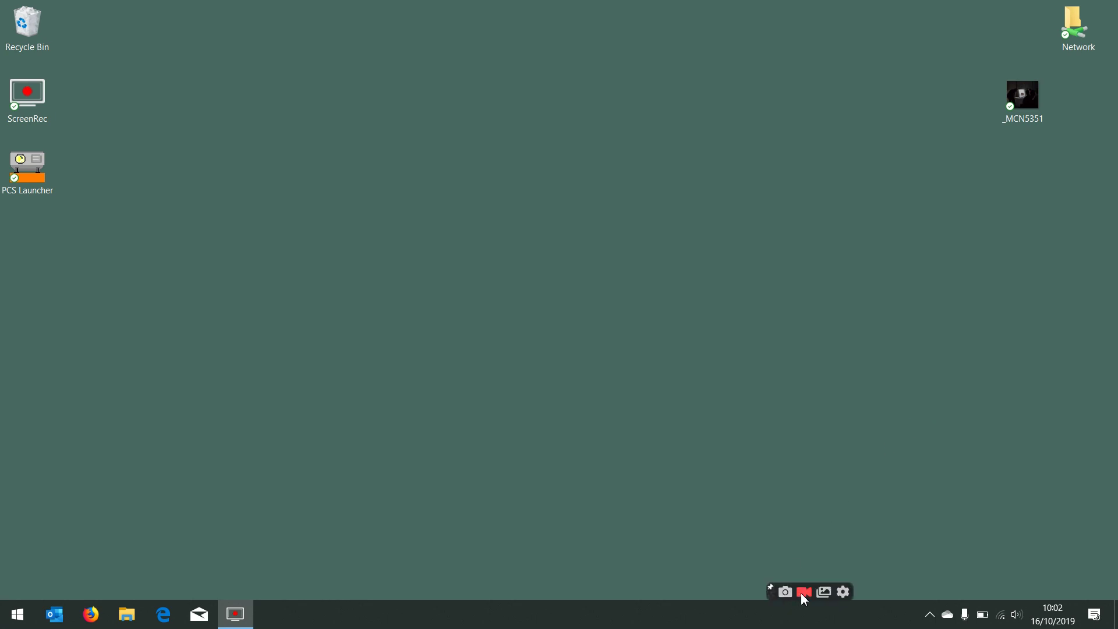